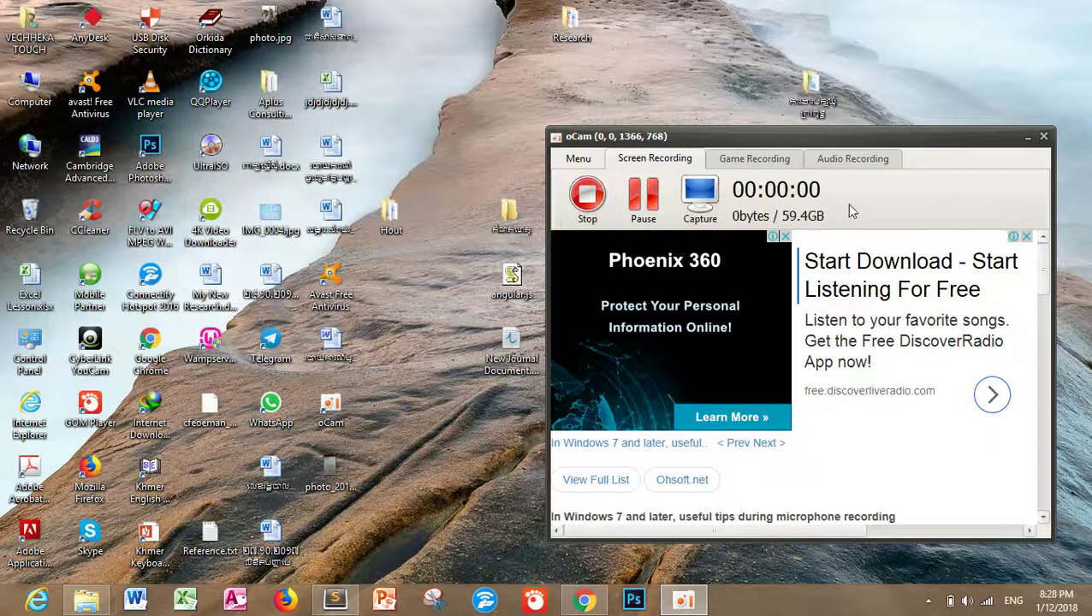
Step: Minimize the oCam recorder window to reveal the Windows desktop
{"action": "left_click", "coordinate": [1027, 137]}
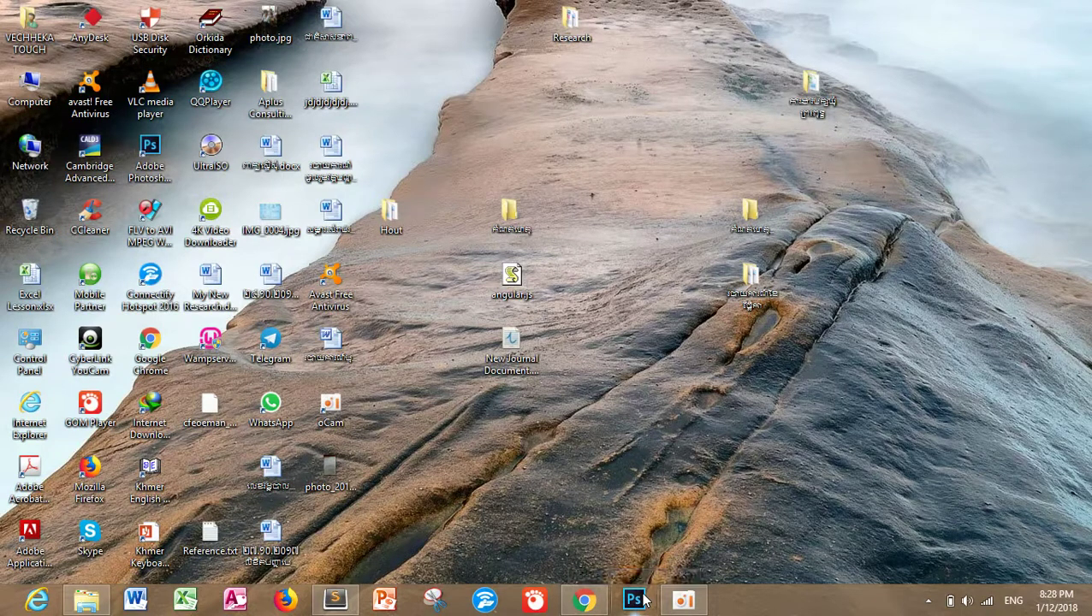
Step: Restore Chrome and load the Google homepage by typing 'goog' in the address bar
{"action": "left_click", "coordinate": [583, 599]}
{"action": "left_click", "coordinate": [178, 41]}
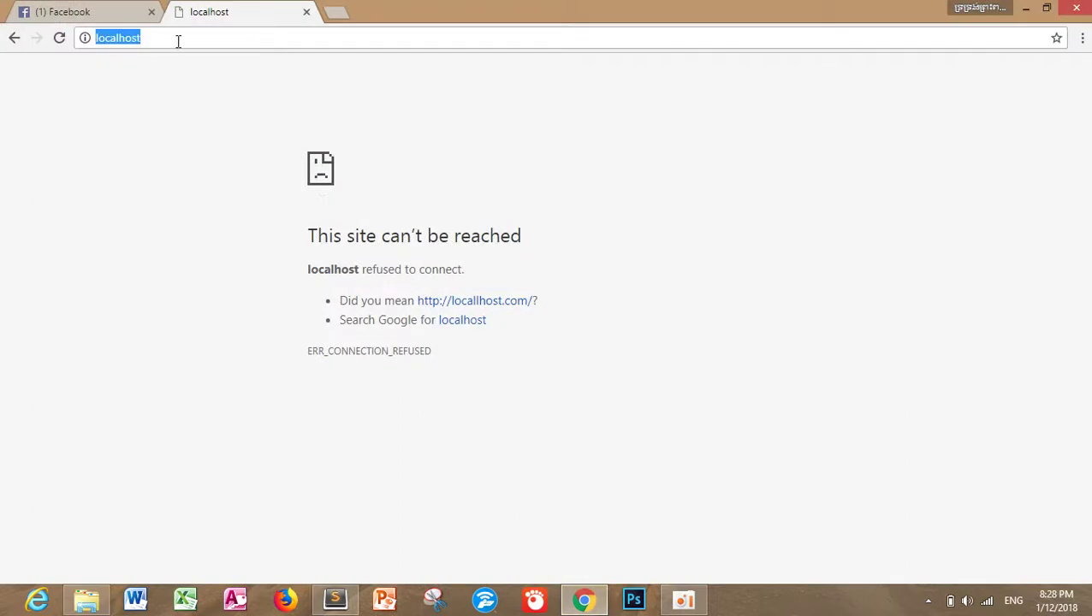
{"action": "type", "text": "goog"}
{"action": "key", "text": "Return"}
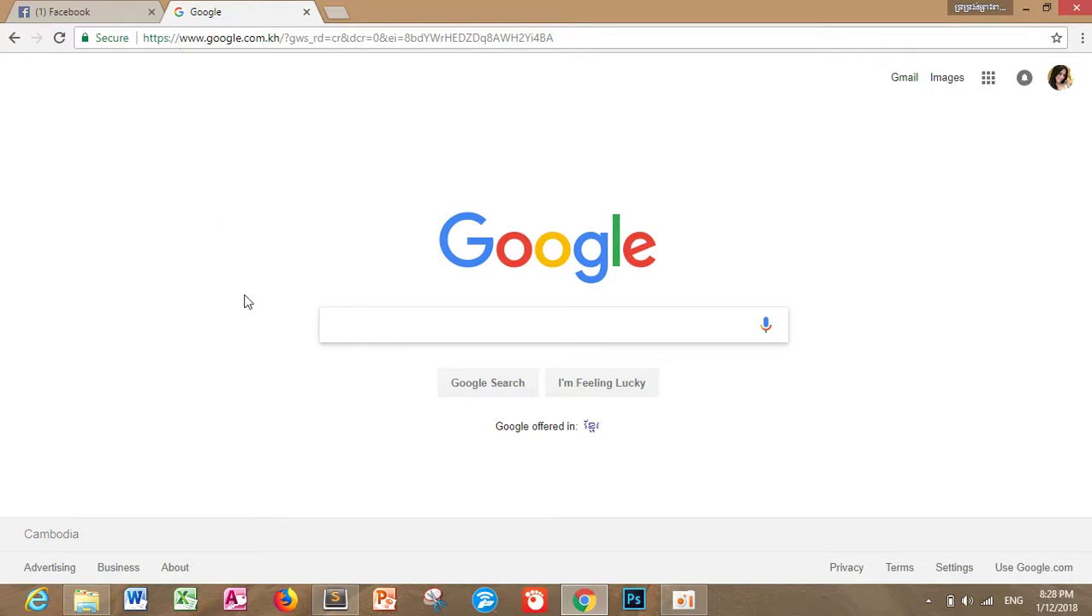
{"action": "left_click", "coordinate": [633, 599]}
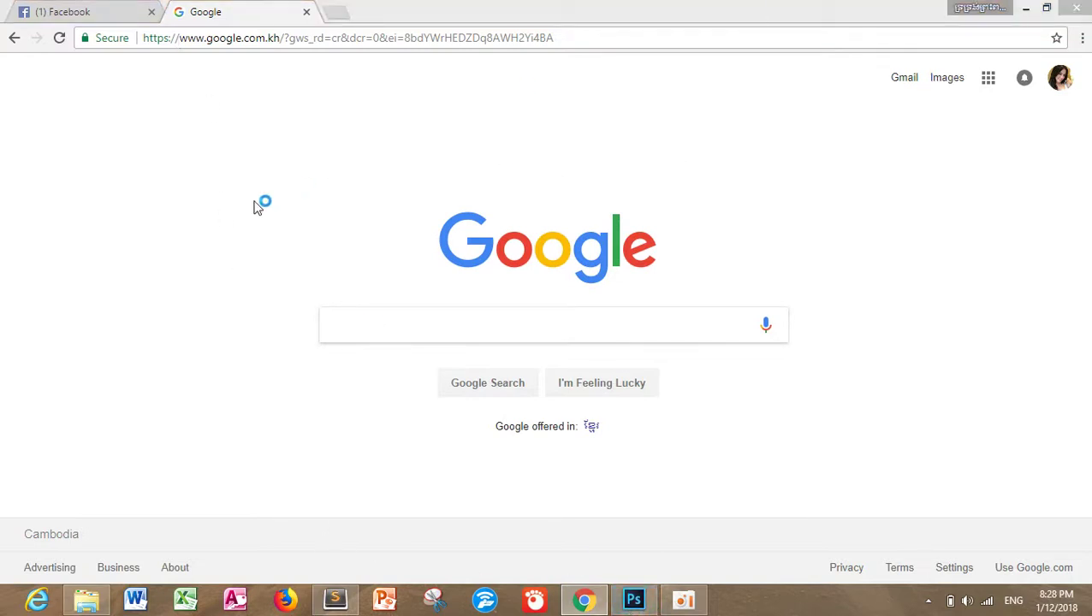
Step: Search Google Images for 'sokun nisa' and browse the singer's photos
{"action": "left_click", "coordinate": [400, 326]}
{"action": "type", "text": "sokun"}
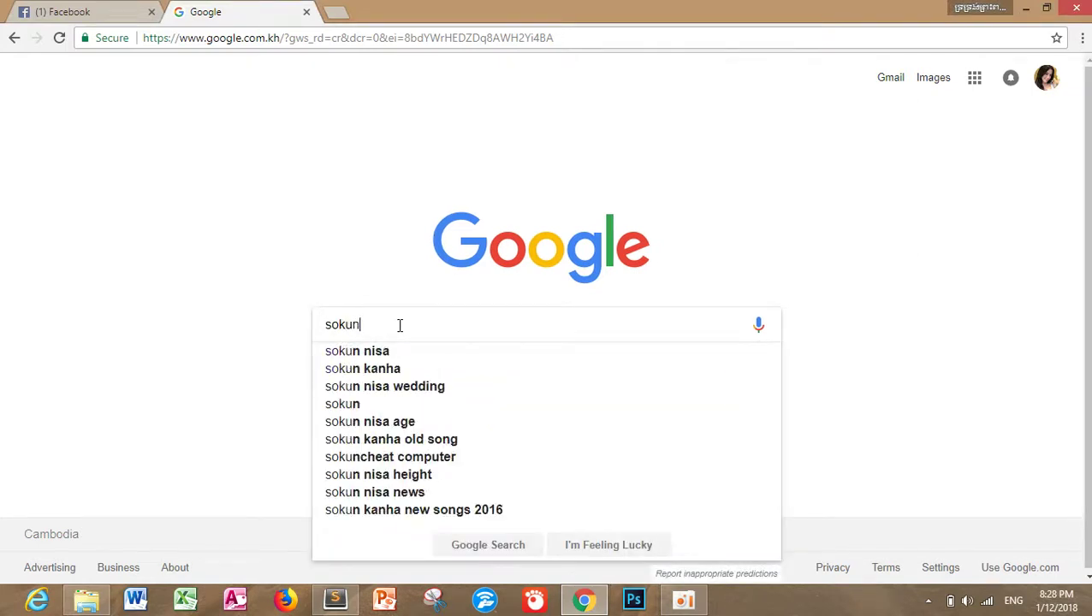
{"action": "type", "text": " nisa"}
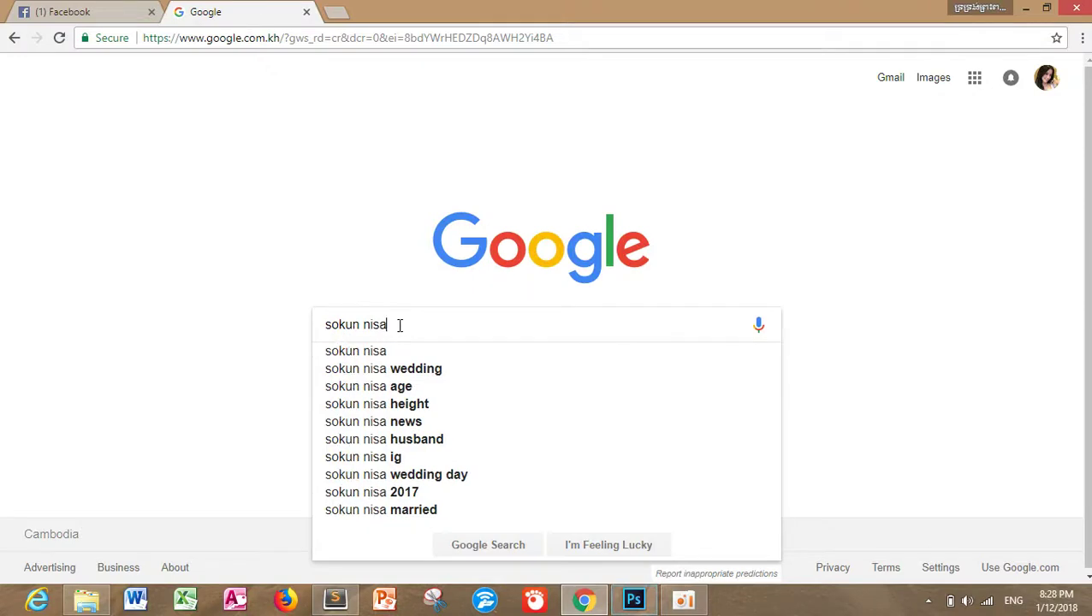
{"action": "key", "text": "Return"}
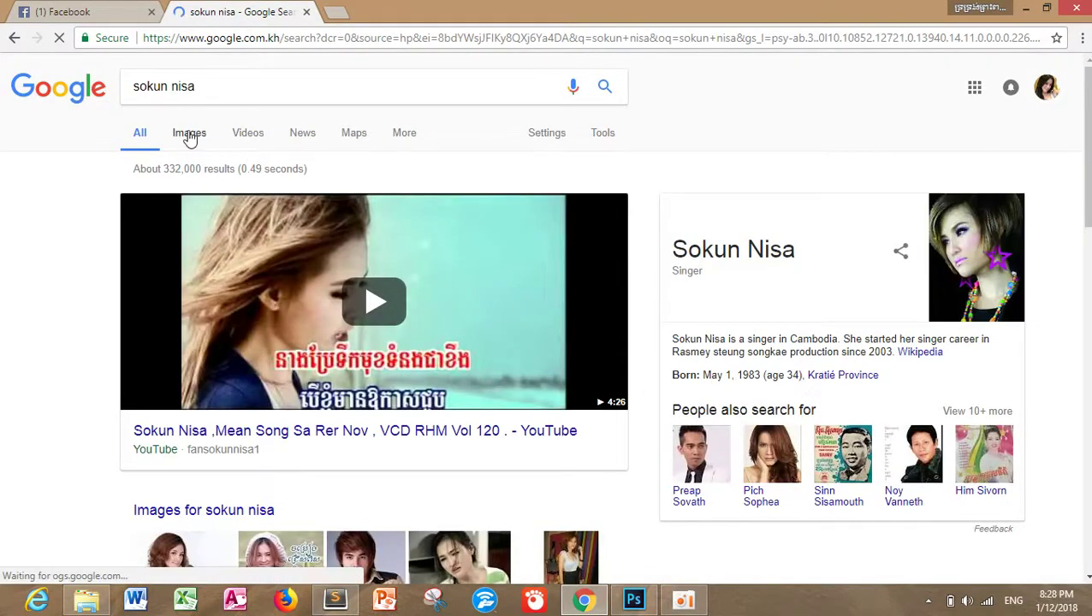
{"action": "left_click", "coordinate": [189, 135]}
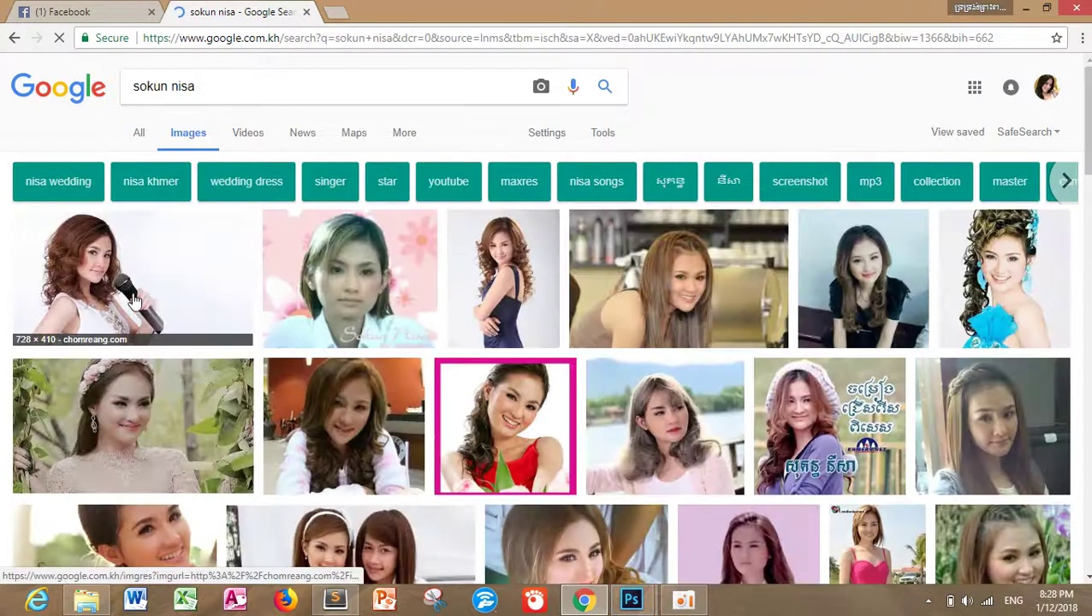
{"action": "scroll", "coordinate": [163, 323], "scroll_direction": "down", "scroll_amount": 1}
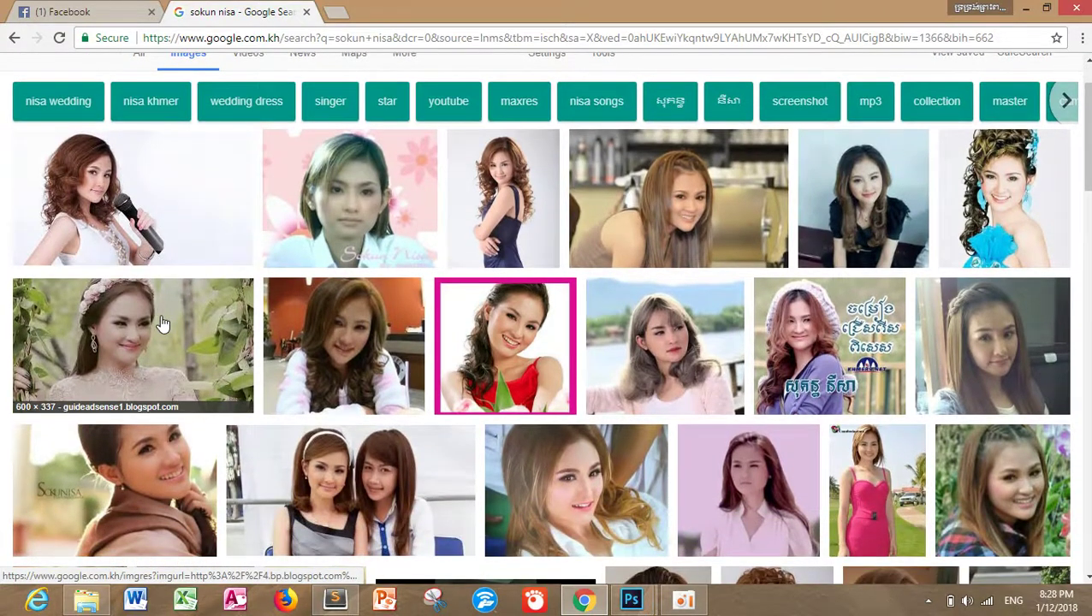
{"action": "scroll", "coordinate": [163, 324], "scroll_direction": "down", "scroll_amount": 2}
{"action": "scroll", "coordinate": [162, 323], "scroll_direction": "up", "scroll_amount": 2}
{"action": "scroll", "coordinate": [162, 324], "scroll_direction": "down", "scroll_amount": 4}
{"action": "scroll", "coordinate": [163, 323], "scroll_direction": "up", "scroll_amount": 3}
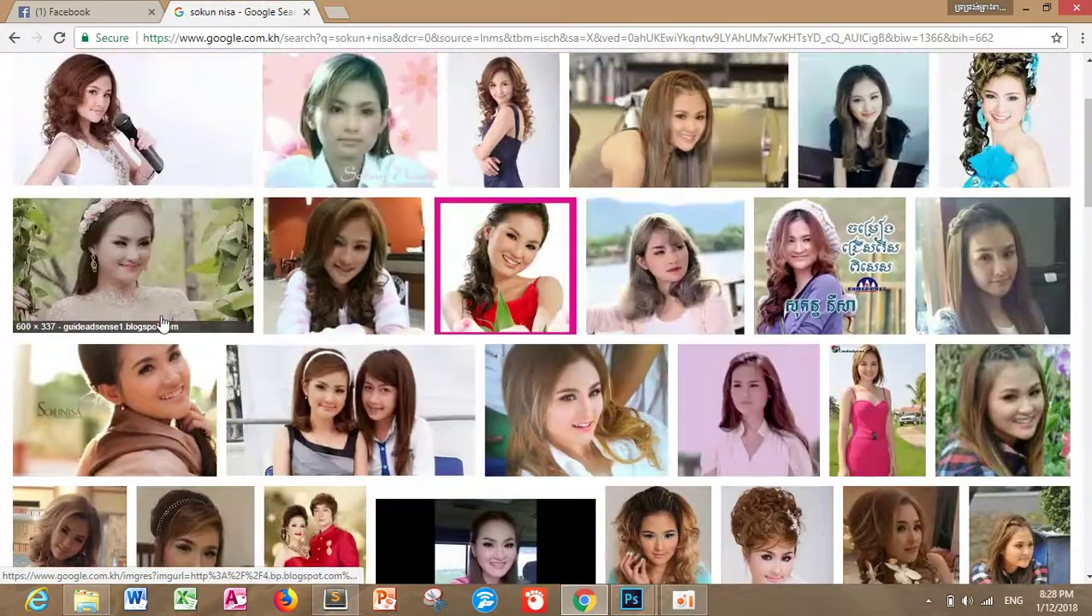
{"action": "scroll", "coordinate": [254, 318], "scroll_direction": "up", "scroll_amount": 2}
{"action": "left_click", "coordinate": [631, 599]}
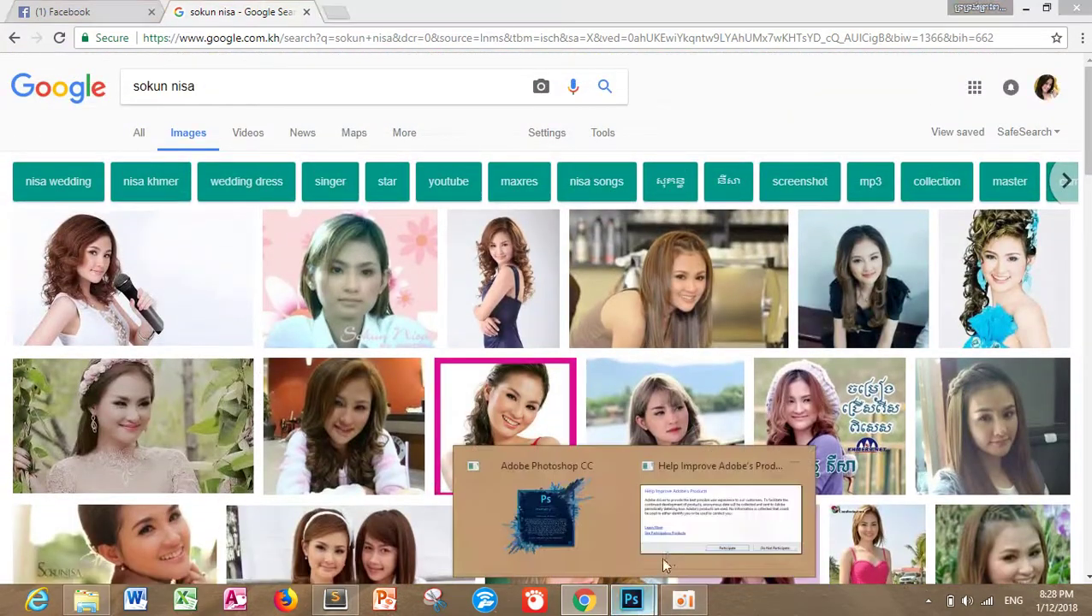
Step: Bring Photoshop forward and decline the Adobe usage-data request
{"action": "left_click", "coordinate": [667, 531]}
{"action": "left_click", "coordinate": [685, 382]}
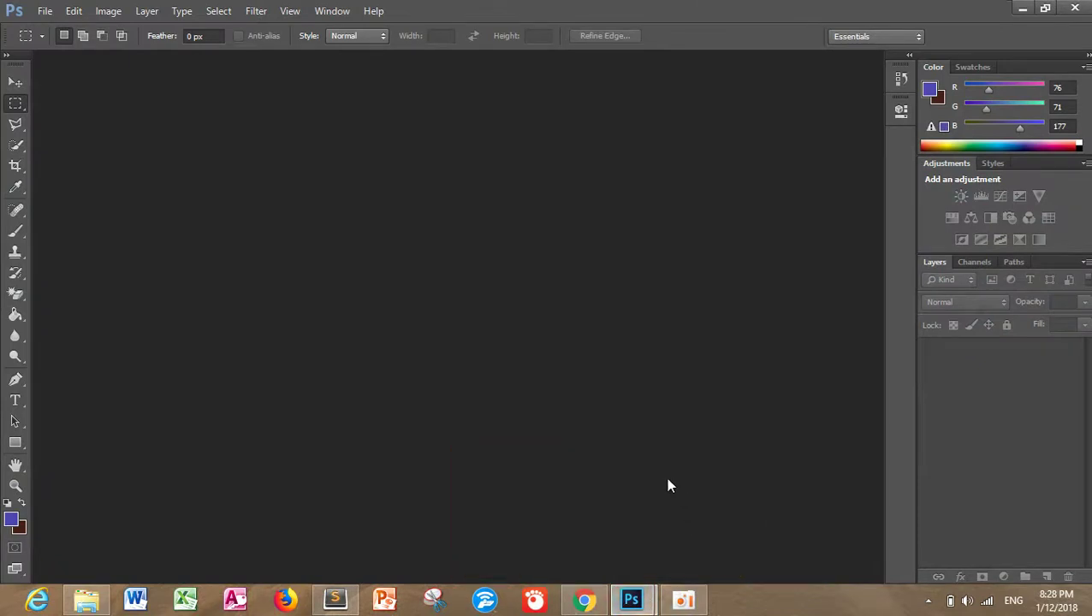
{"action": "left_click", "coordinate": [563, 536]}
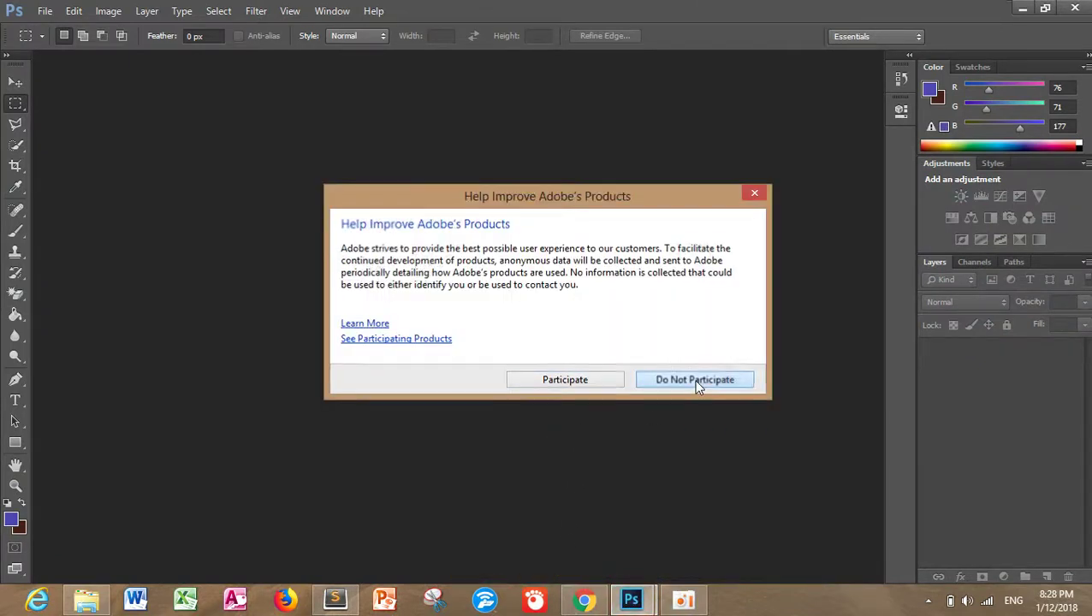
{"action": "left_click", "coordinate": [693, 379]}
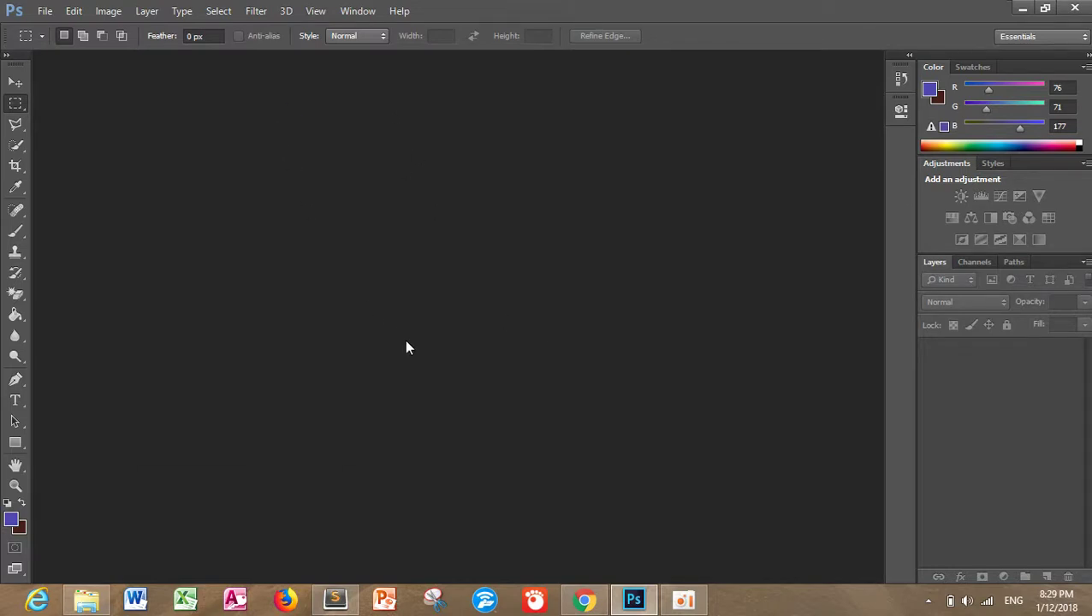
Step: Create a new 1280 × 850 px white-background document
{"action": "left_click", "coordinate": [44, 11]}
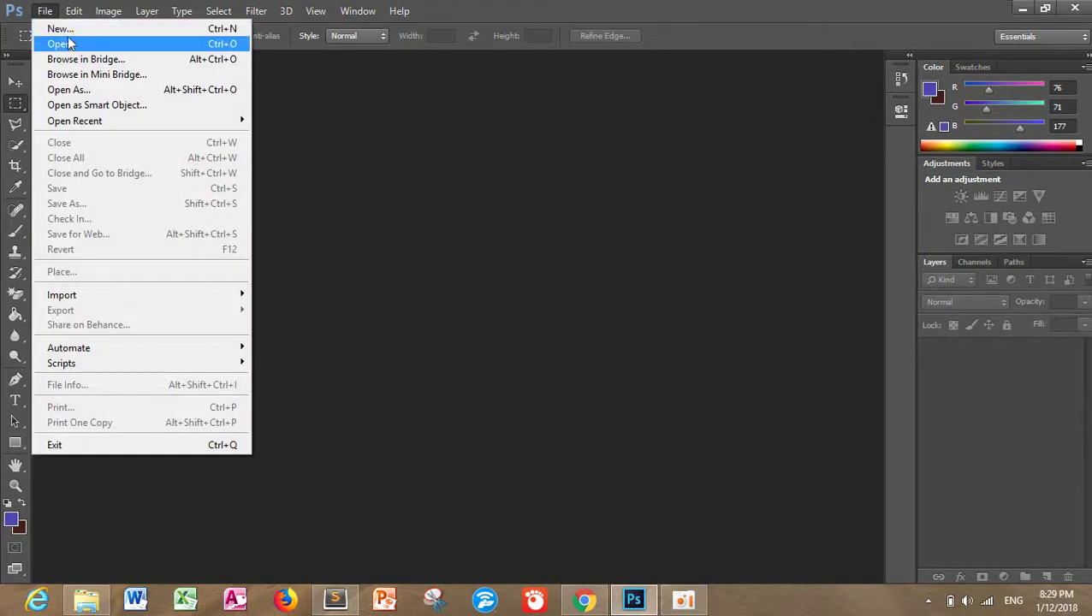
{"action": "left_click", "coordinate": [68, 31]}
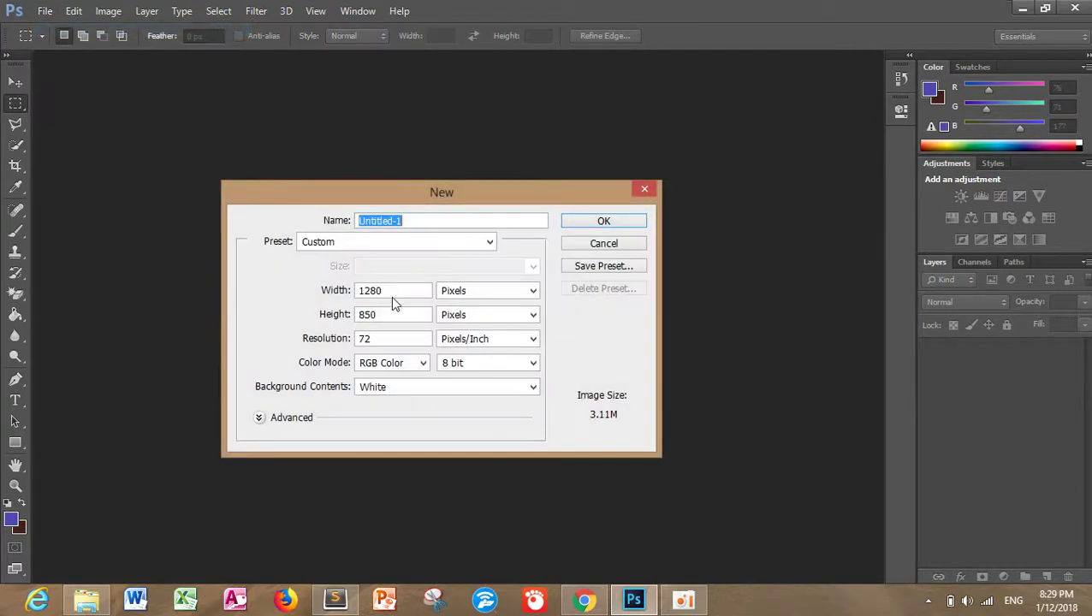
{"action": "left_click", "coordinate": [583, 223]}
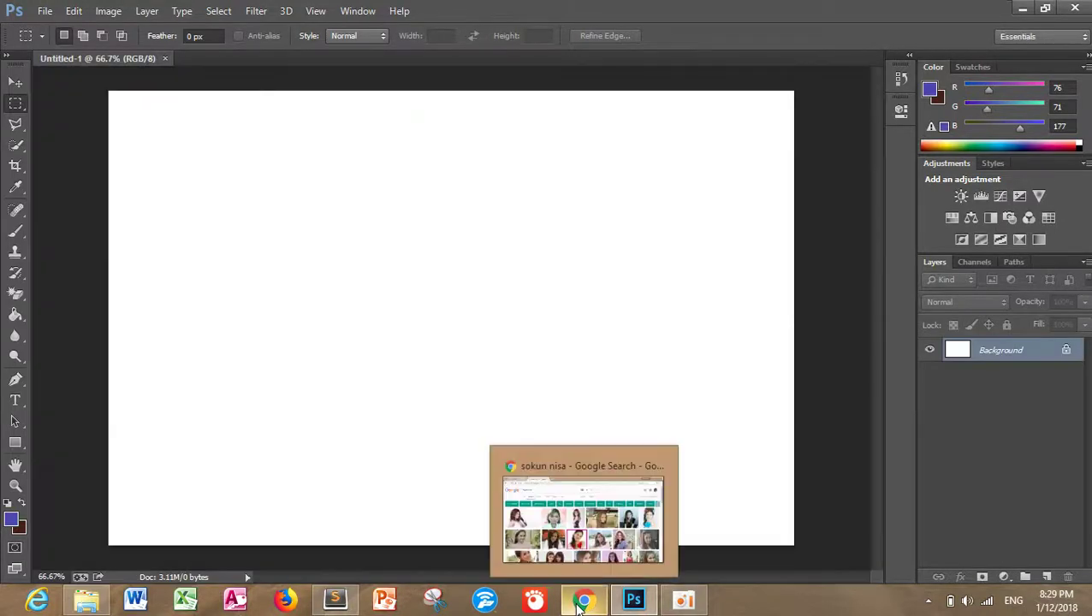
{"action": "left_click", "coordinate": [582, 602]}
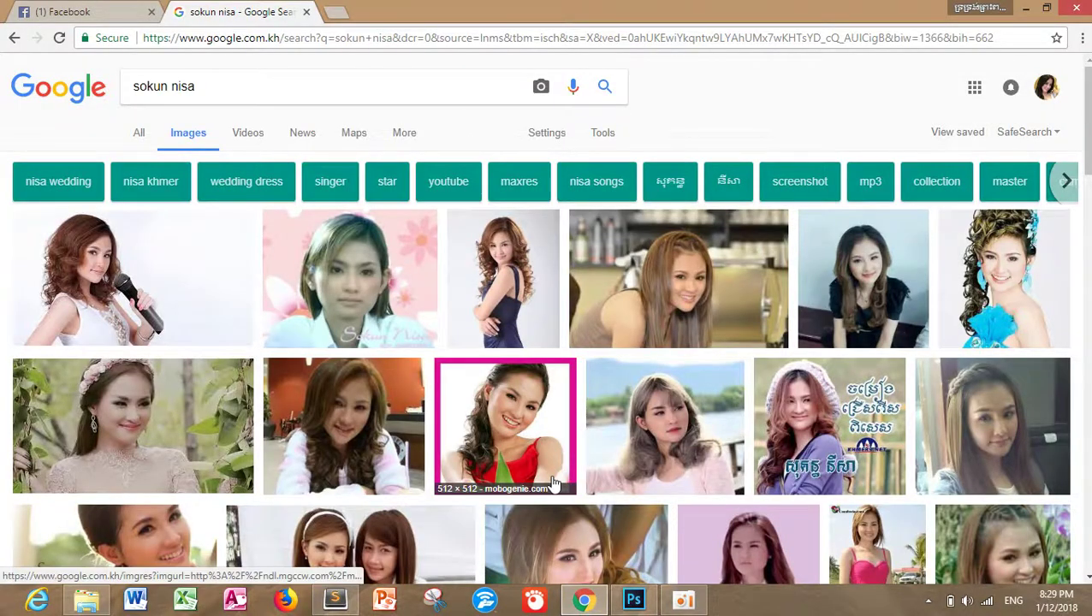
Step: Copy the large preview of the singer's navy-dress photo from Google Images
{"action": "scroll", "coordinate": [551, 484], "scroll_direction": "down", "scroll_amount": 1}
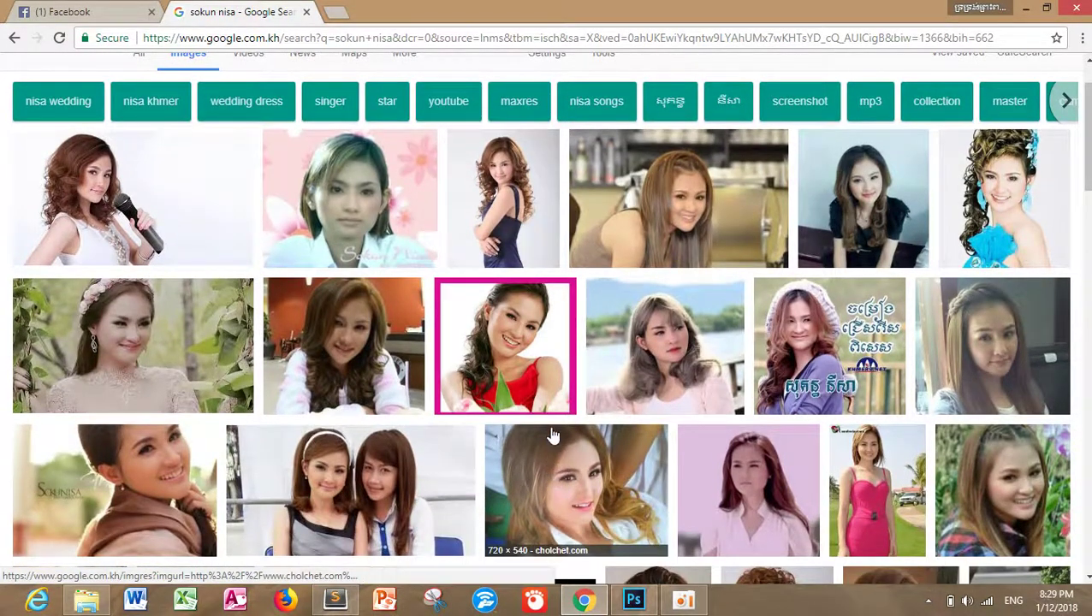
{"action": "left_click", "coordinate": [493, 230]}
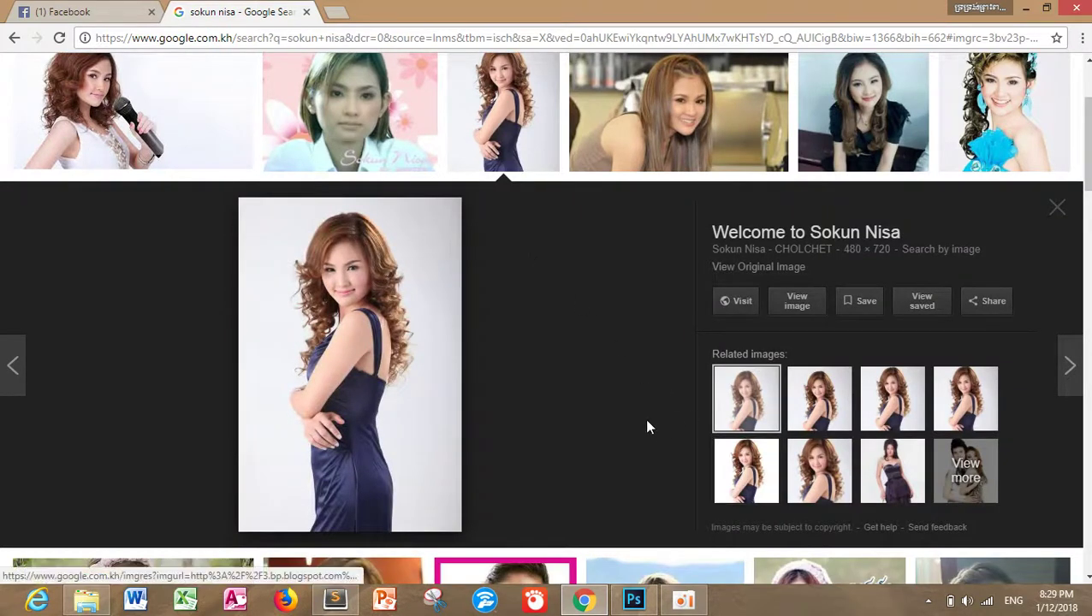
{"action": "right_click", "coordinate": [386, 387]}
{"action": "left_click", "coordinate": [416, 306]}
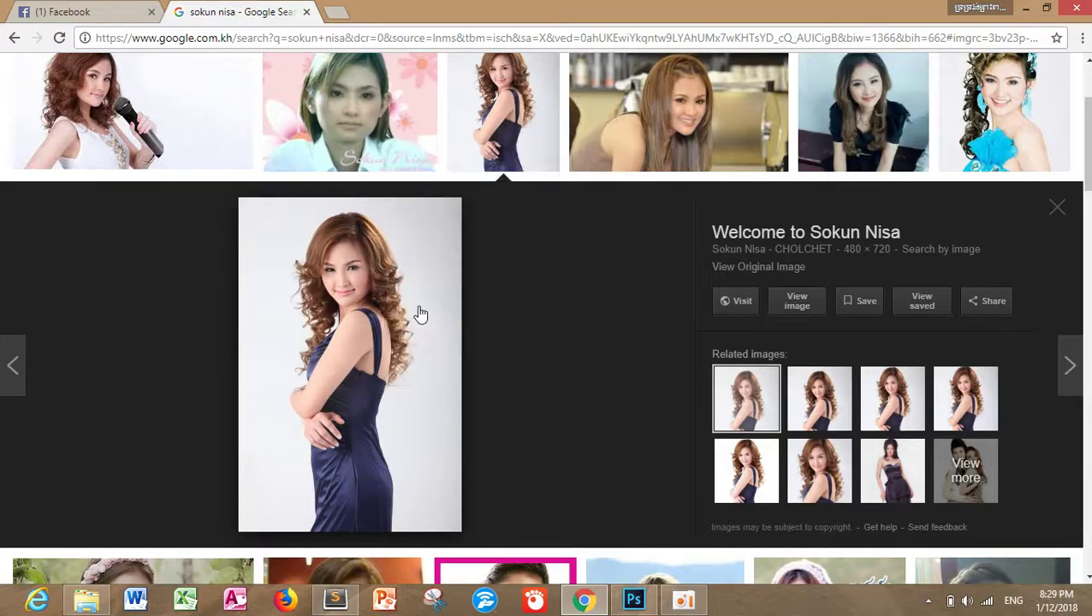
{"action": "left_click", "coordinate": [637, 599]}
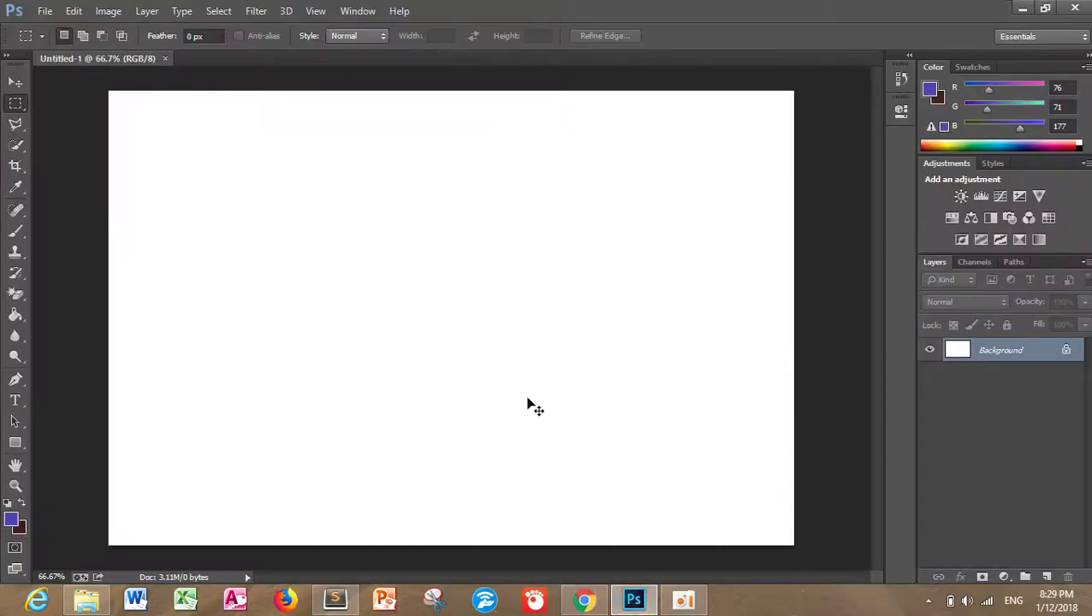
Step: Paste the navy-dress photo as Layer 1, trying and undoing a Magic Eraser on its backdrop
{"action": "key", "text": "ctrl+v"}
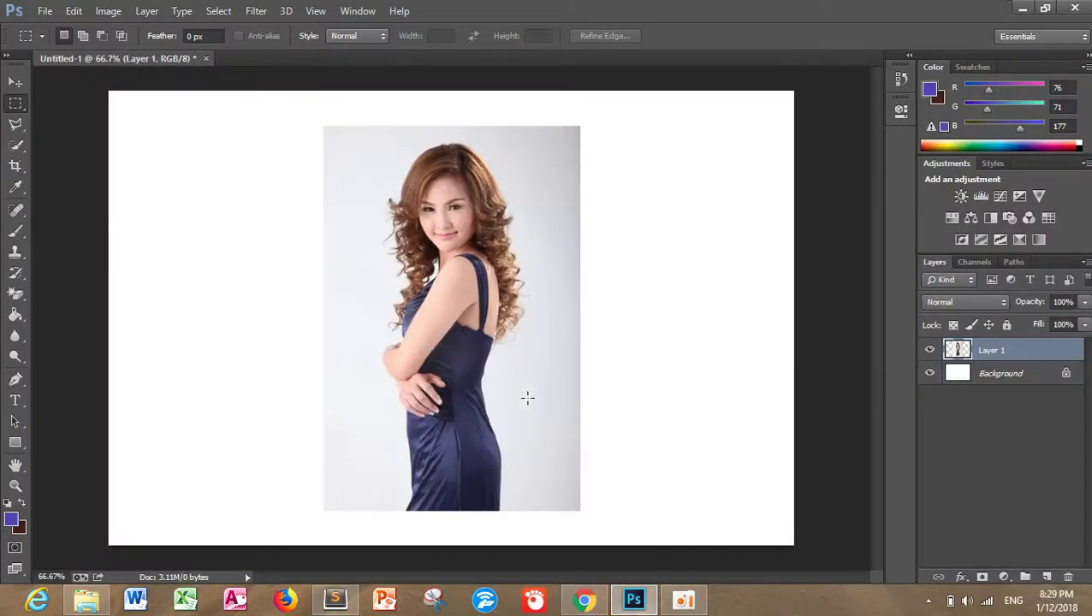
{"action": "key", "text": "v"}
{"action": "key", "text": "e"}
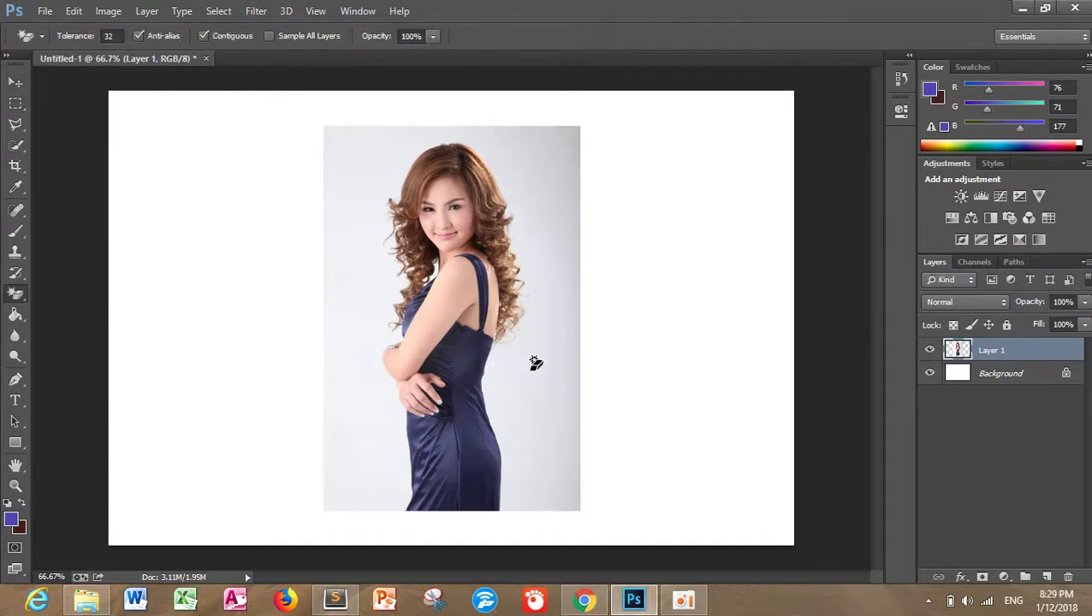
{"action": "left_click", "coordinate": [534, 363]}
{"action": "key", "text": "ctrl+z"}
{"action": "key", "text": "v"}
Step: Scale the singer photo down slightly and place it right of centre
{"action": "mouse_move", "coordinate": [498, 376]}
{"action": "left_mouse_down"}
{"action": "mouse_move", "coordinate": [547, 381]}
{"action": "mouse_move", "coordinate": [580, 367]}
{"action": "left_mouse_up"}
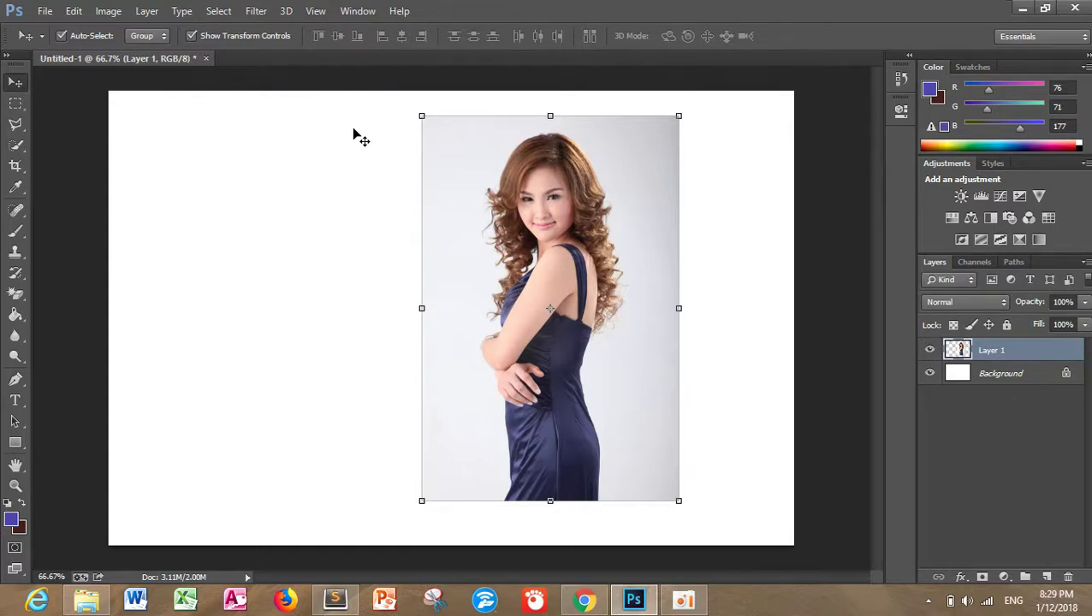
{"action": "mouse_move", "coordinate": [485, 200]}
{"action": "left_mouse_down"}
{"action": "mouse_move", "coordinate": [268, 193]}
{"action": "mouse_move", "coordinate": [242, 203]}
{"action": "mouse_move", "coordinate": [366, 216]}
{"action": "mouse_move", "coordinate": [393, 205]}
{"action": "mouse_move", "coordinate": [490, 229]}
{"action": "left_mouse_up"}
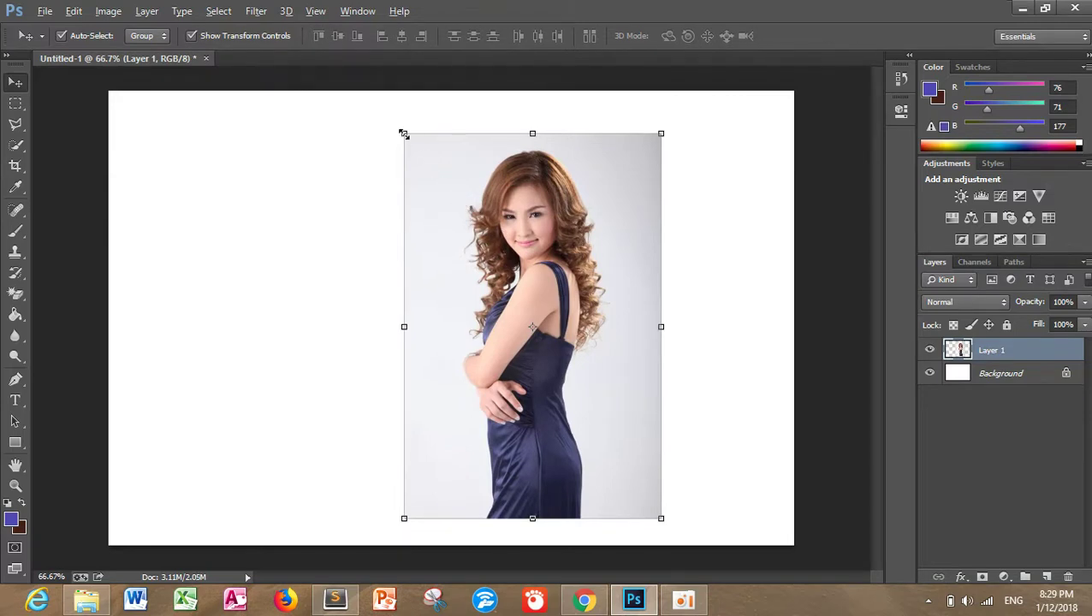
{"action": "mouse_move", "coordinate": [403, 134]}
{"action": "left_mouse_down"}
{"action": "mouse_move", "coordinate": [494, 195]}
{"action": "mouse_move", "coordinate": [370, 117]}
{"action": "mouse_move", "coordinate": [416, 147]}
{"action": "mouse_move", "coordinate": [398, 141]}
{"action": "left_mouse_up"}
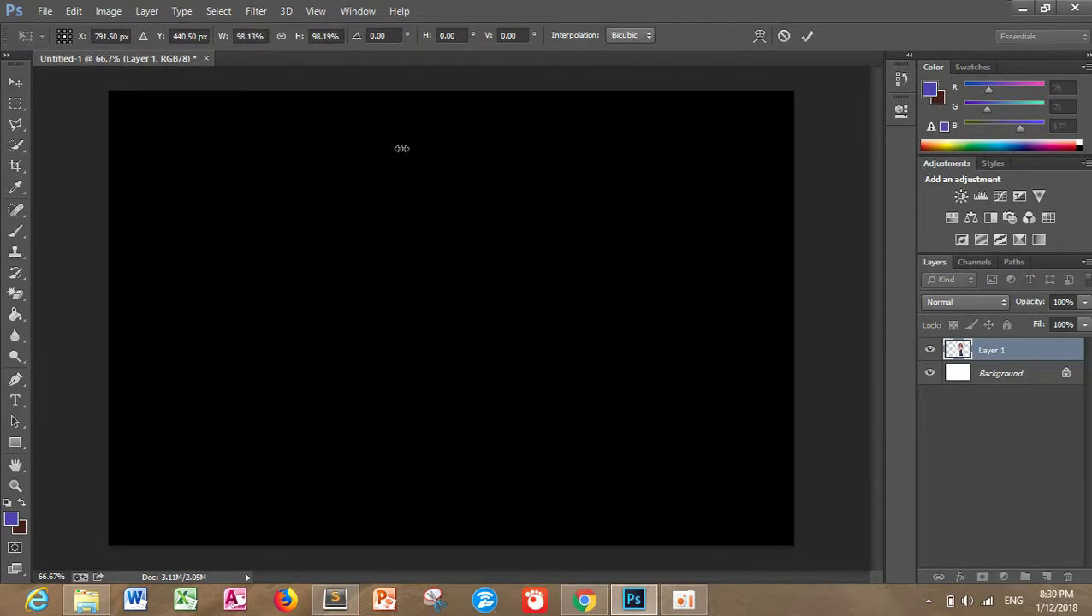
{"action": "key", "text": "Return"}
{"action": "left_click_drag", "start_coordinate": [565, 259], "coordinate": [596, 275]}
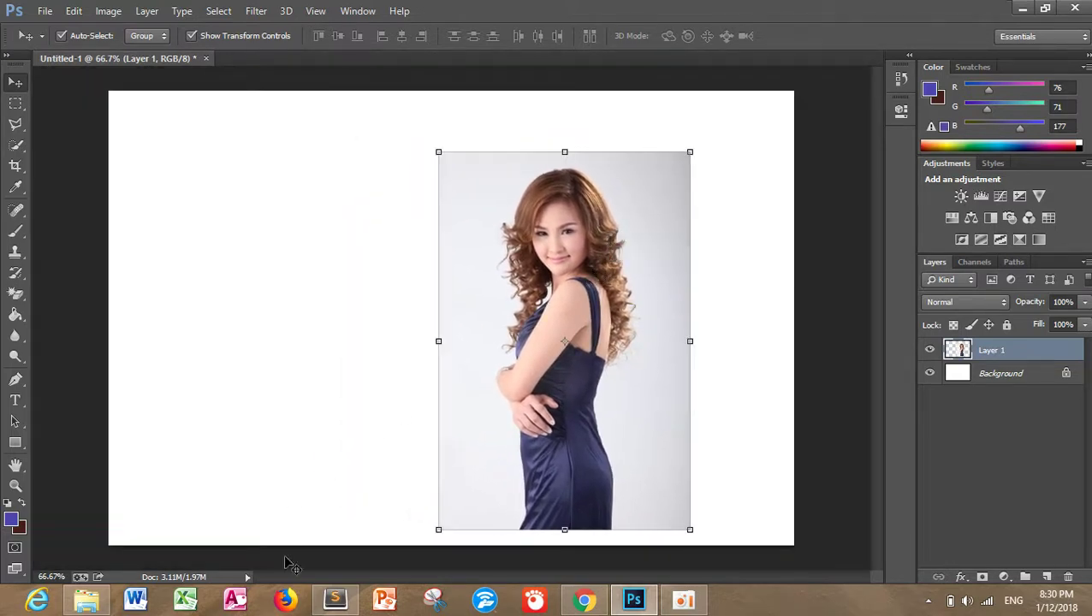
{"action": "left_click", "coordinate": [582, 601]}
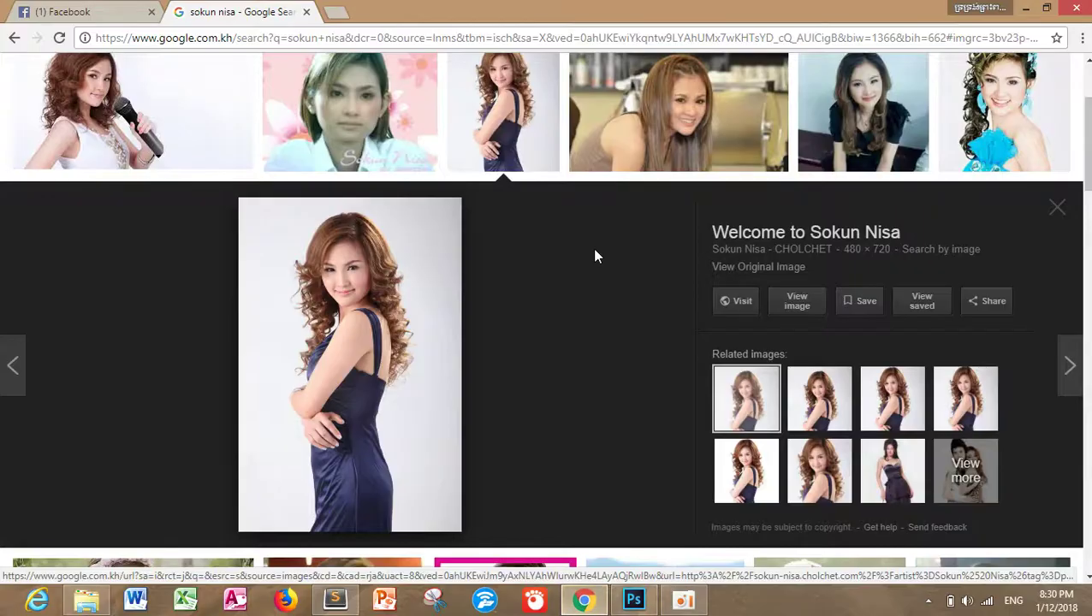
Step: In a new tab, search Google Images for 'flower background'
{"action": "left_click", "coordinate": [339, 12]}
{"action": "type", "text": "g"}
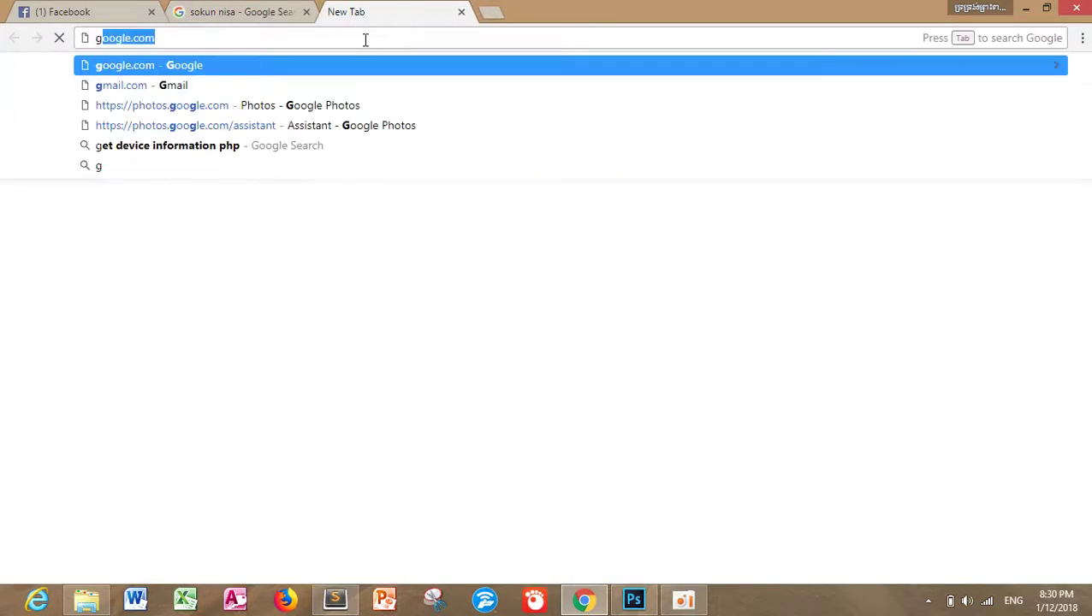
{"action": "type", "text": "oog"}
{"action": "key", "text": "Return"}
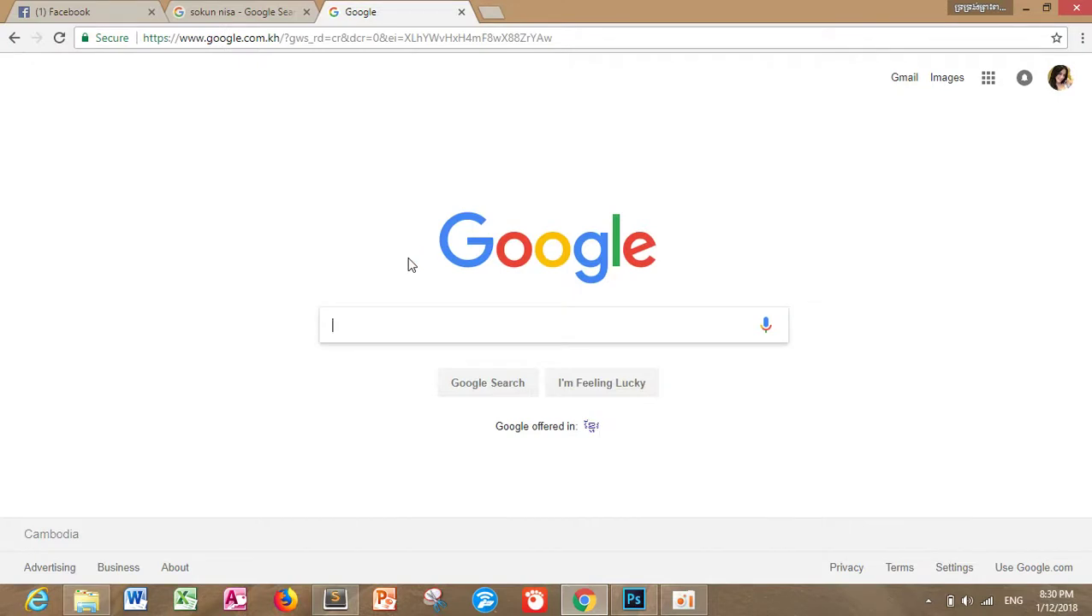
{"action": "type", "text": "flower background"}
{"action": "key", "text": "Return"}
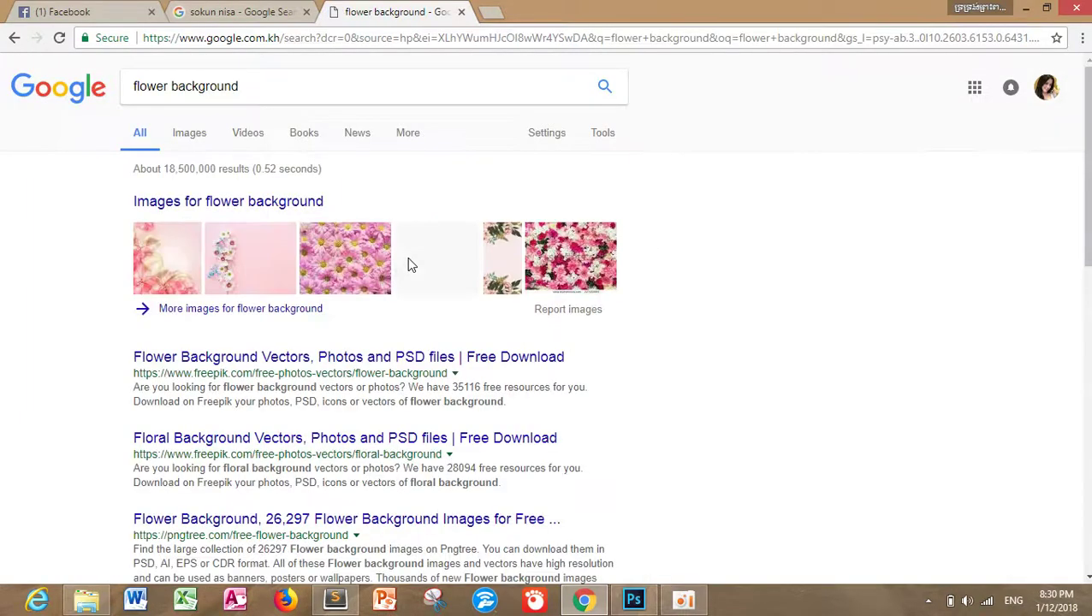
{"action": "left_click", "coordinate": [187, 133]}
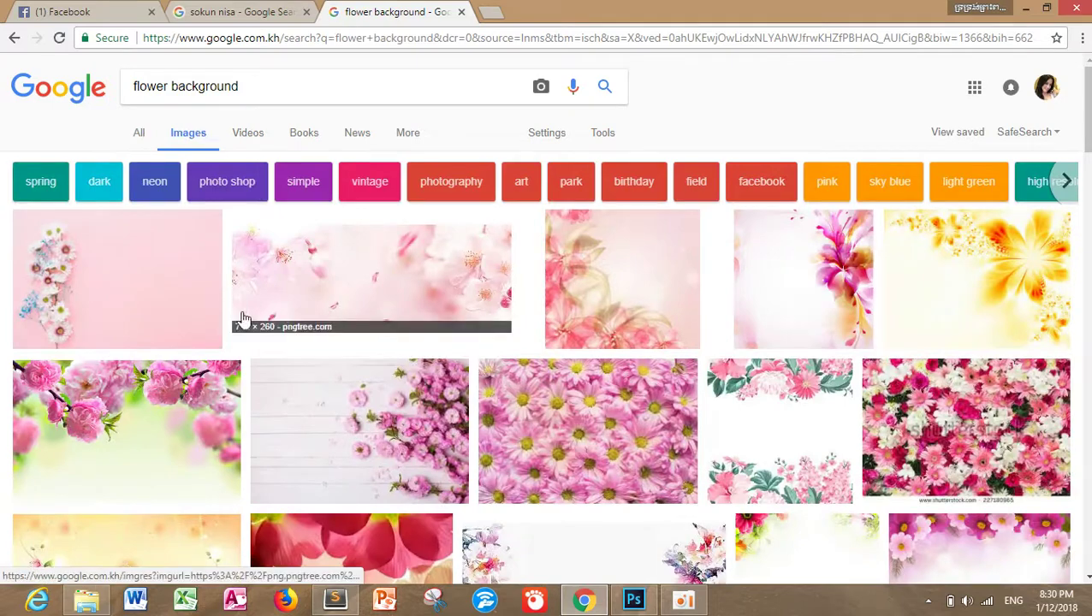
Step: Browse down through the flower background image results
{"action": "scroll", "coordinate": [222, 402], "scroll_direction": "down", "scroll_amount": 3}
{"action": "scroll", "coordinate": [216, 391], "scroll_direction": "down", "scroll_amount": 3}
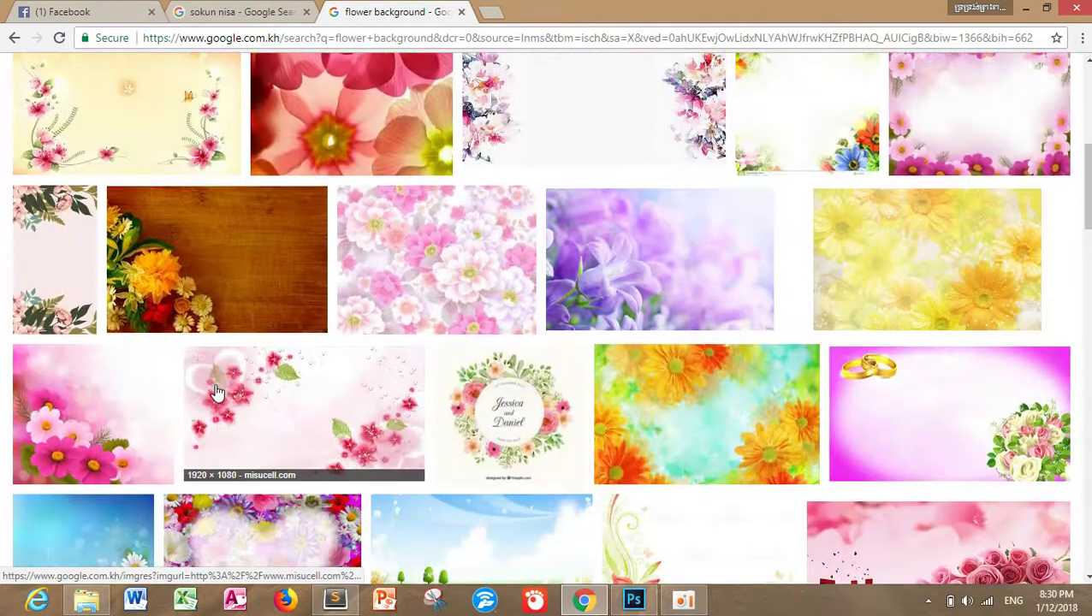
{"action": "scroll", "coordinate": [216, 392], "scroll_direction": "down", "scroll_amount": 2}
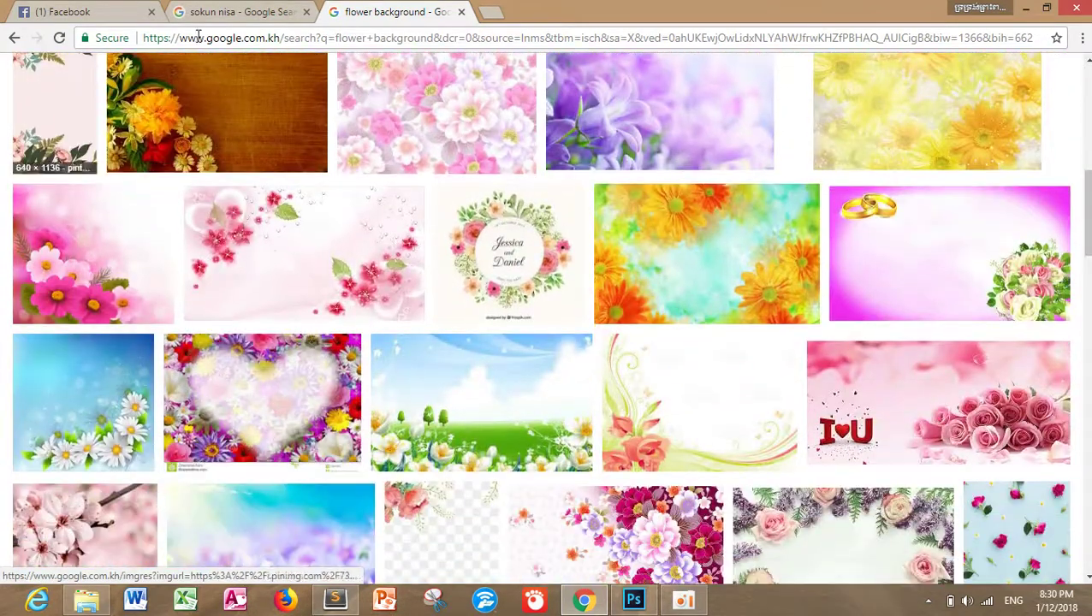
{"action": "scroll", "coordinate": [536, 377], "scroll_direction": "down", "scroll_amount": 1}
{"action": "scroll", "coordinate": [538, 377], "scroll_direction": "down", "scroll_amount": 3}
{"action": "scroll", "coordinate": [538, 377], "scroll_direction": "down", "scroll_amount": 3}
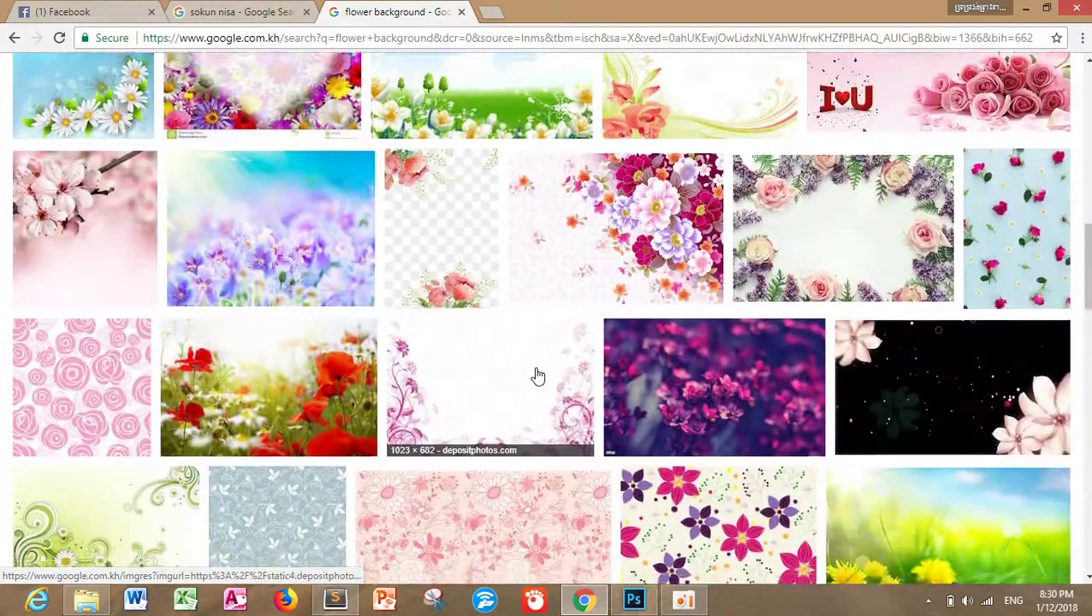
{"action": "scroll", "coordinate": [538, 374], "scroll_direction": "down", "scroll_amount": 4}
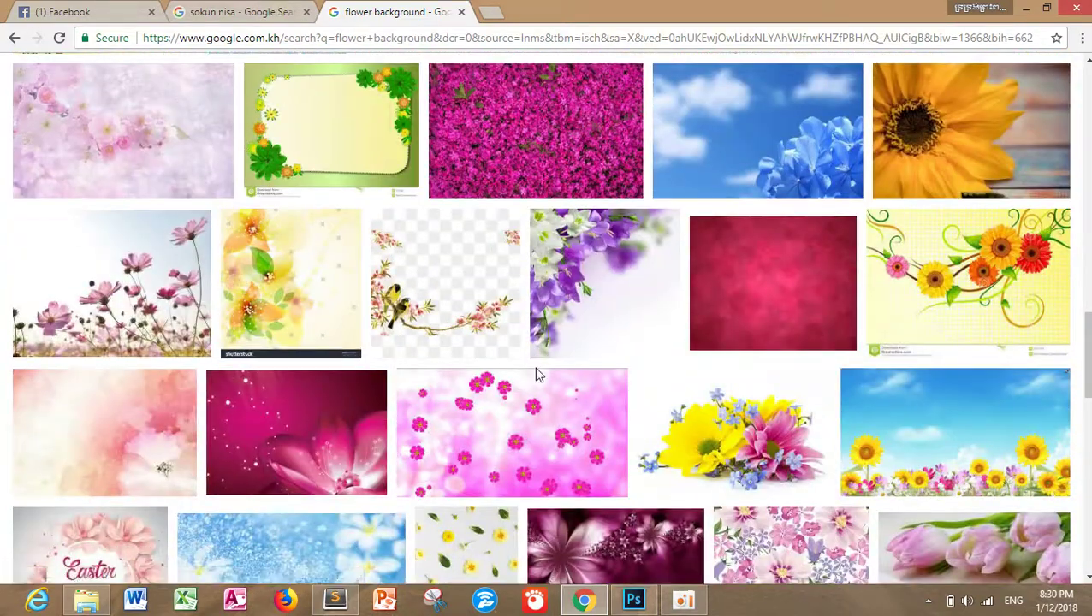
{"action": "scroll", "coordinate": [538, 377], "scroll_direction": "down", "scroll_amount": 3}
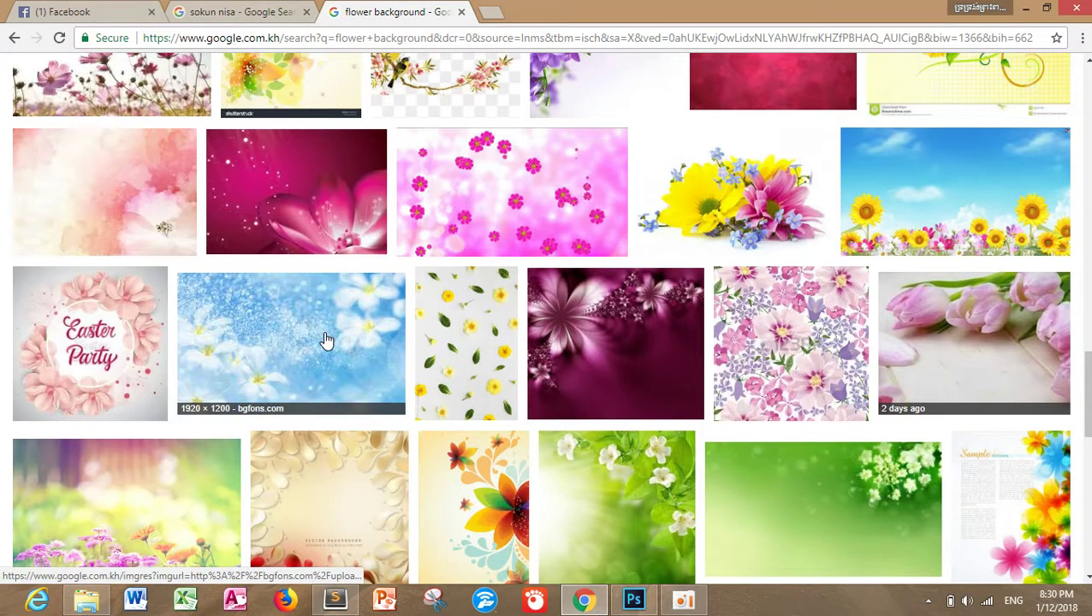
{"action": "scroll", "coordinate": [325, 341], "scroll_direction": "down", "scroll_amount": 4}
{"action": "left_click_drag", "start_coordinate": [1084, 267], "coordinate": [1084, 293]}
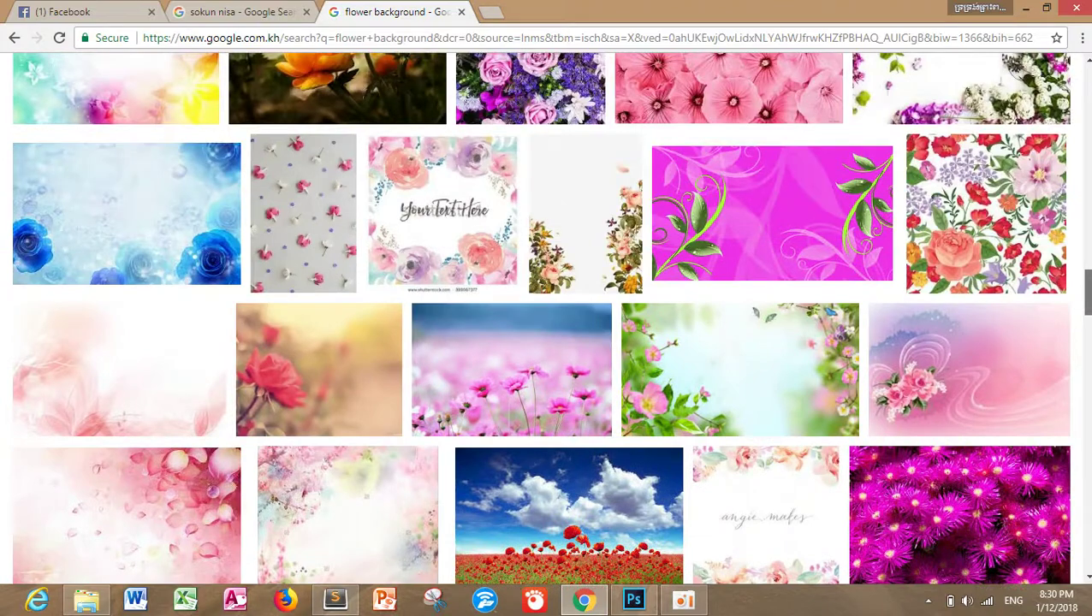
{"action": "scroll", "coordinate": [548, 318], "scroll_direction": "down", "scroll_amount": 5}
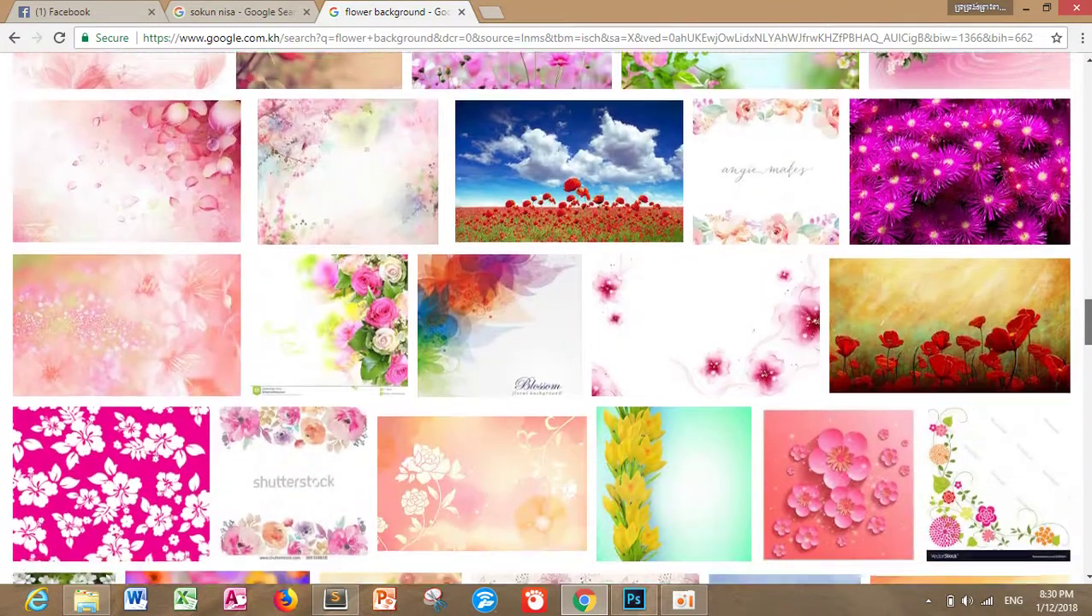
{"action": "scroll", "coordinate": [548, 318], "scroll_direction": "down", "scroll_amount": 5}
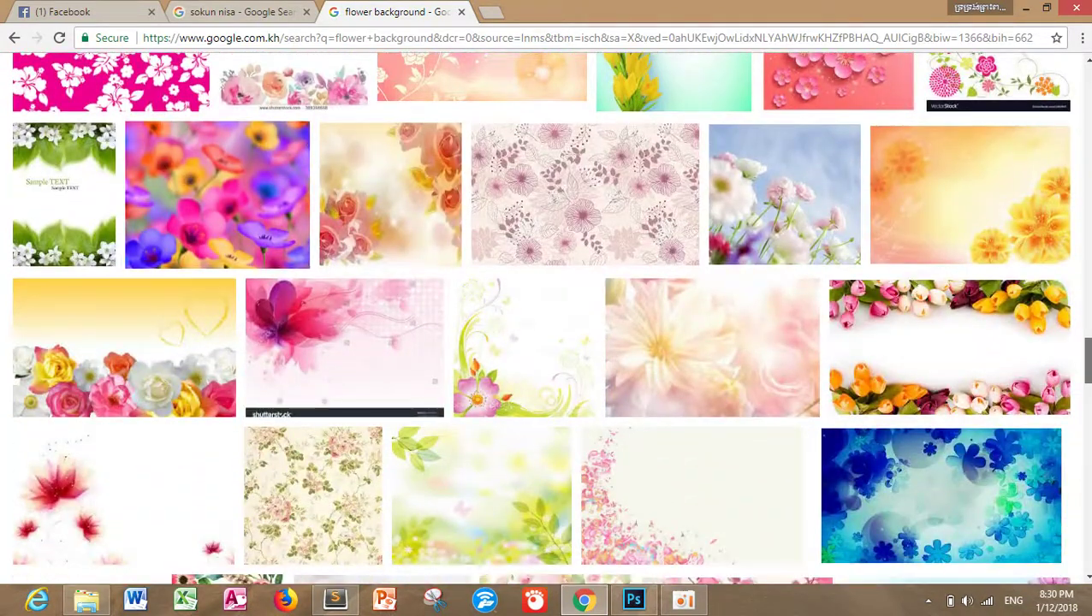
{"action": "scroll", "coordinate": [548, 318], "scroll_direction": "up", "scroll_amount": 15}
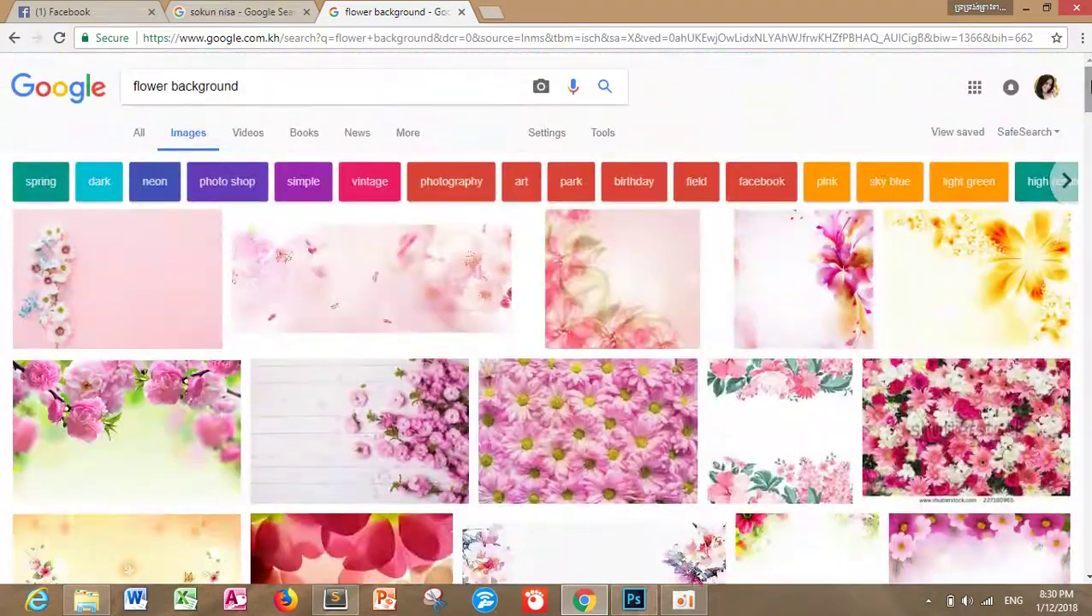
{"action": "triple_click", "coordinate": [228, 96]}
Step: Search images for 'fresh background' and scroll through the results
{"action": "type", "text": "fresh backgrou"}
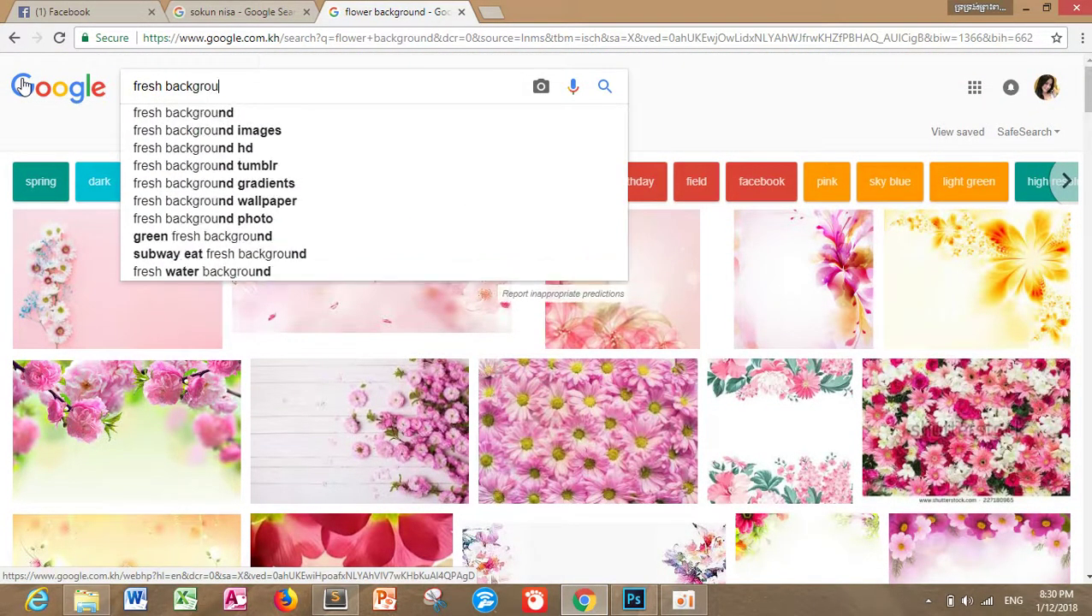
{"action": "type", "text": "nd"}
{"action": "key", "text": "Return"}
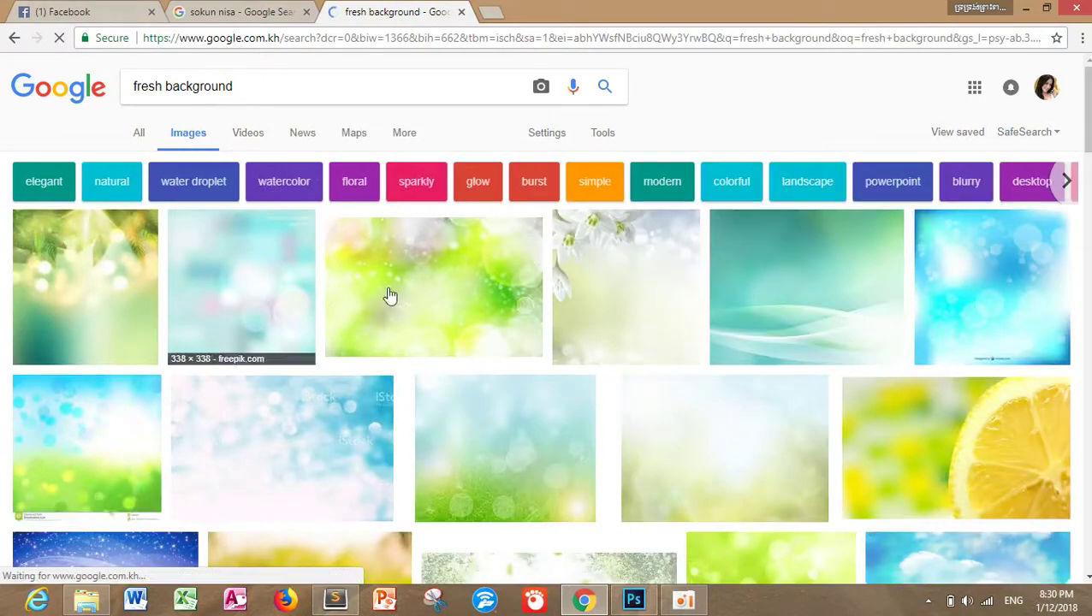
{"action": "scroll", "coordinate": [546, 393], "scroll_direction": "down", "scroll_amount": 3}
{"action": "scroll", "coordinate": [546, 393], "scroll_direction": "down", "scroll_amount": 5}
{"action": "scroll", "coordinate": [546, 393], "scroll_direction": "down", "scroll_amount": 3}
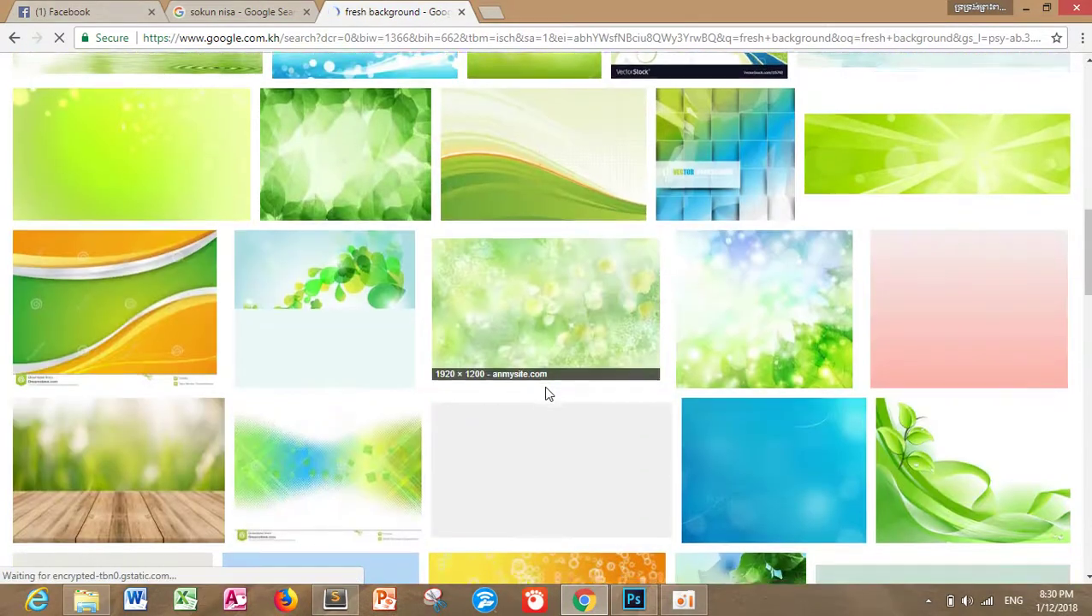
{"action": "scroll", "coordinate": [547, 396], "scroll_direction": "down", "scroll_amount": 4}
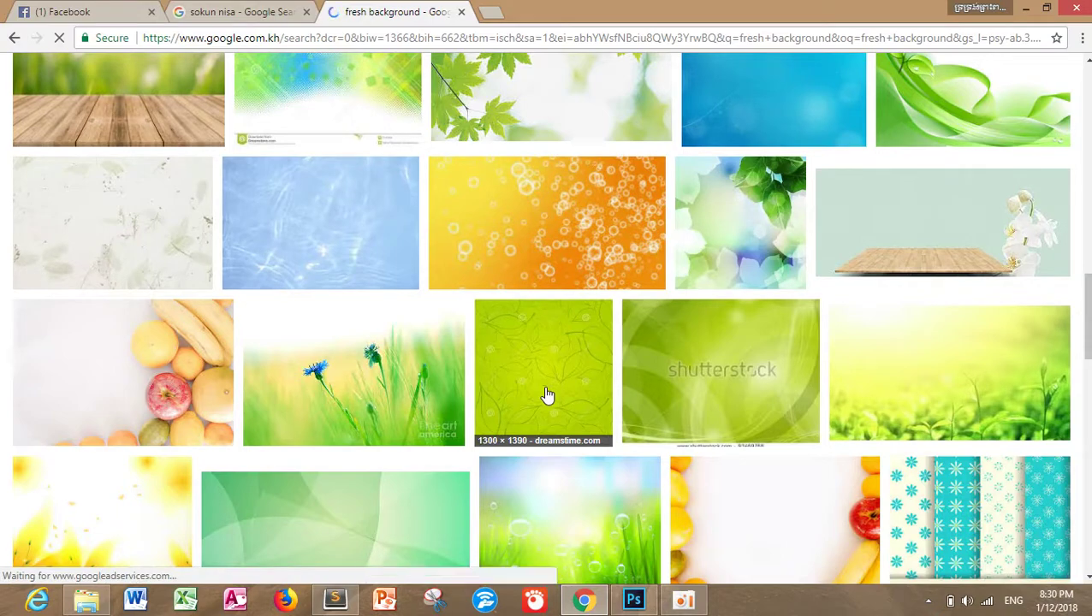
{"action": "scroll", "coordinate": [548, 395], "scroll_direction": "down", "scroll_amount": 3}
{"action": "scroll", "coordinate": [552, 392], "scroll_direction": "up", "scroll_amount": 1}
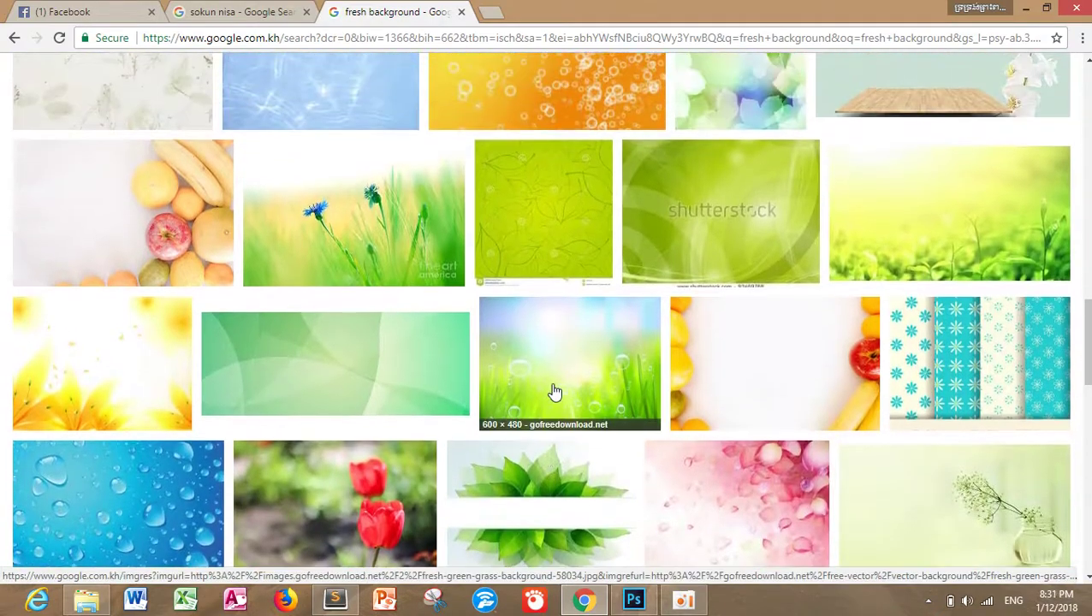
{"action": "scroll", "coordinate": [555, 392], "scroll_direction": "up", "scroll_amount": 2}
{"action": "scroll", "coordinate": [555, 391], "scroll_direction": "down", "scroll_amount": 5}
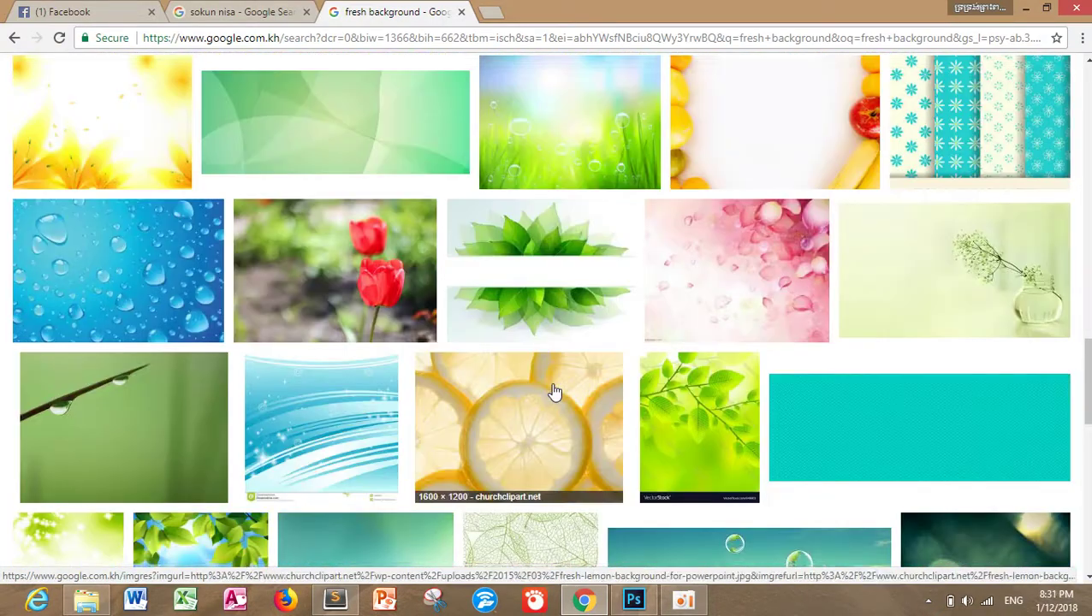
{"action": "scroll", "coordinate": [555, 392], "scroll_direction": "down", "scroll_amount": 2}
{"action": "scroll", "coordinate": [554, 392], "scroll_direction": "down", "scroll_amount": 3}
{"action": "scroll", "coordinate": [554, 392], "scroll_direction": "down", "scroll_amount": 3}
{"action": "scroll", "coordinate": [555, 392], "scroll_direction": "down", "scroll_amount": 3}
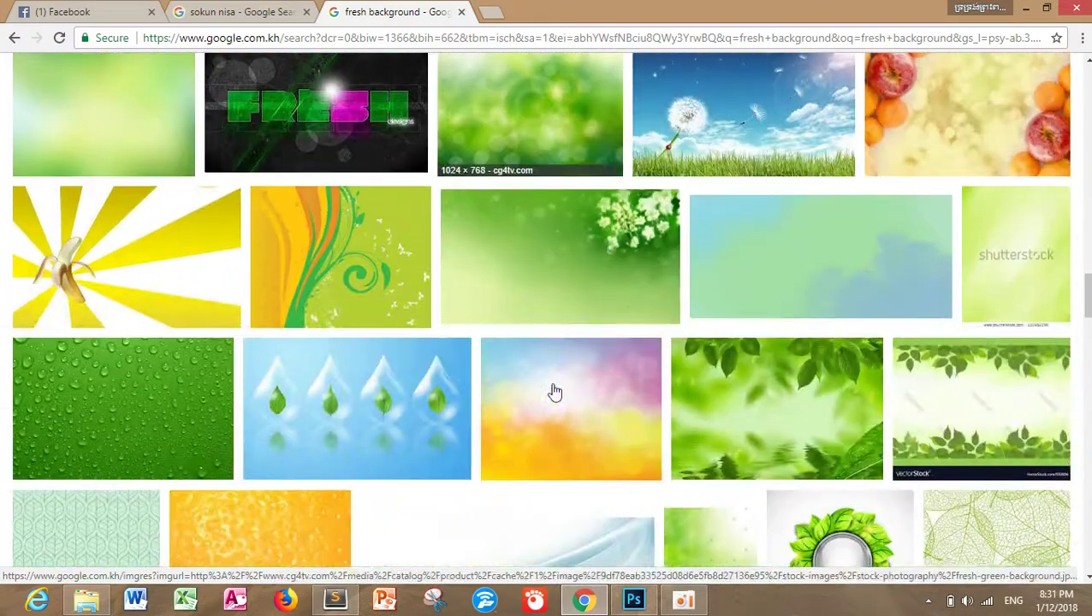
Step: Preview and copy the dandelion-and-grass sky picture
{"action": "left_click", "coordinate": [725, 126]}
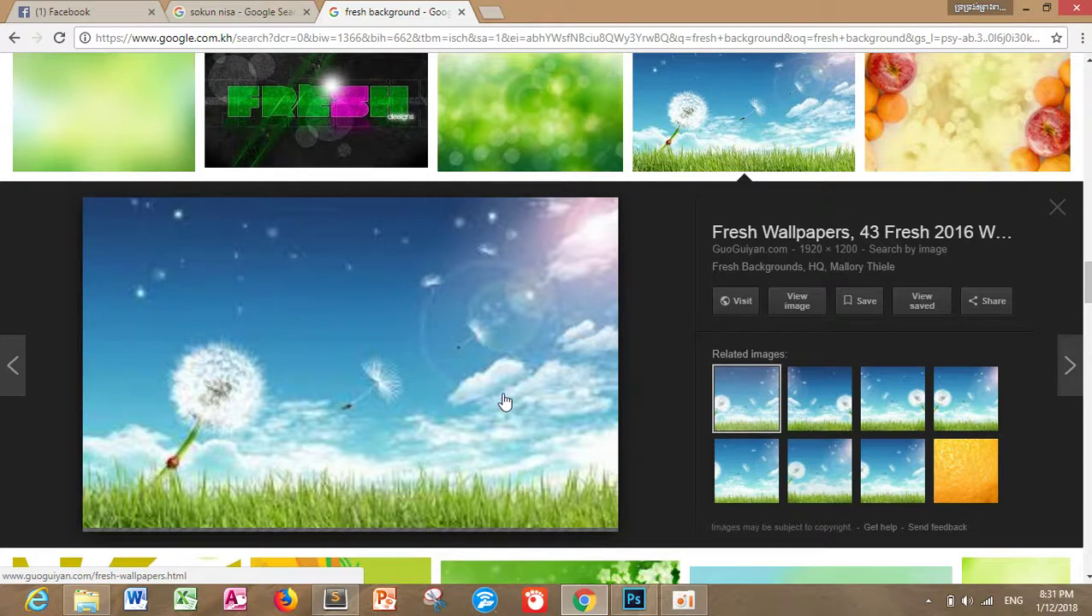
{"action": "right_click", "coordinate": [425, 385]}
{"action": "left_click", "coordinate": [456, 301]}
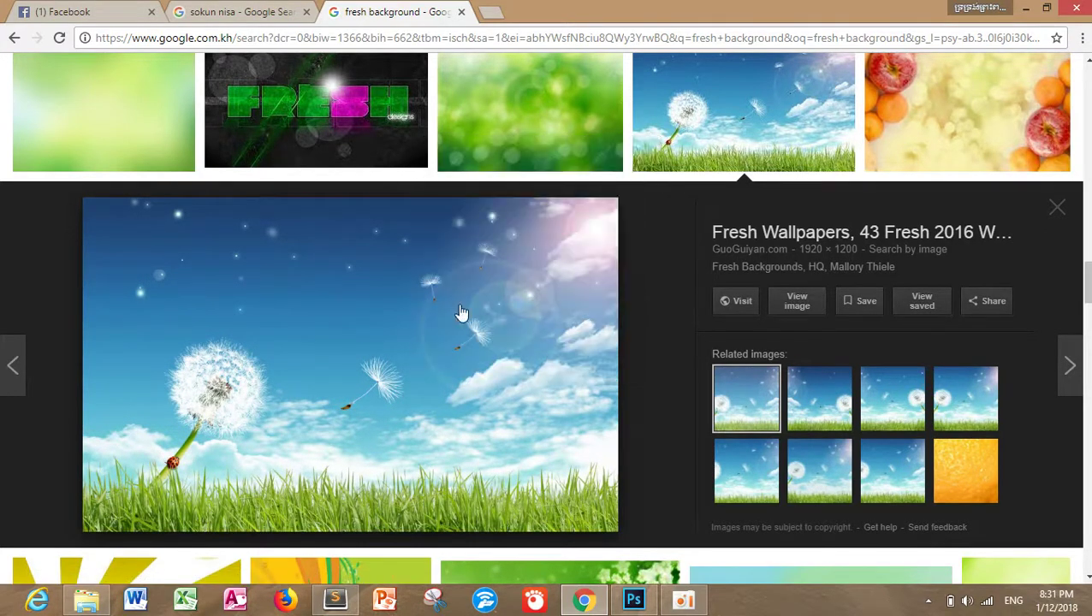
{"action": "left_click", "coordinate": [633, 600]}
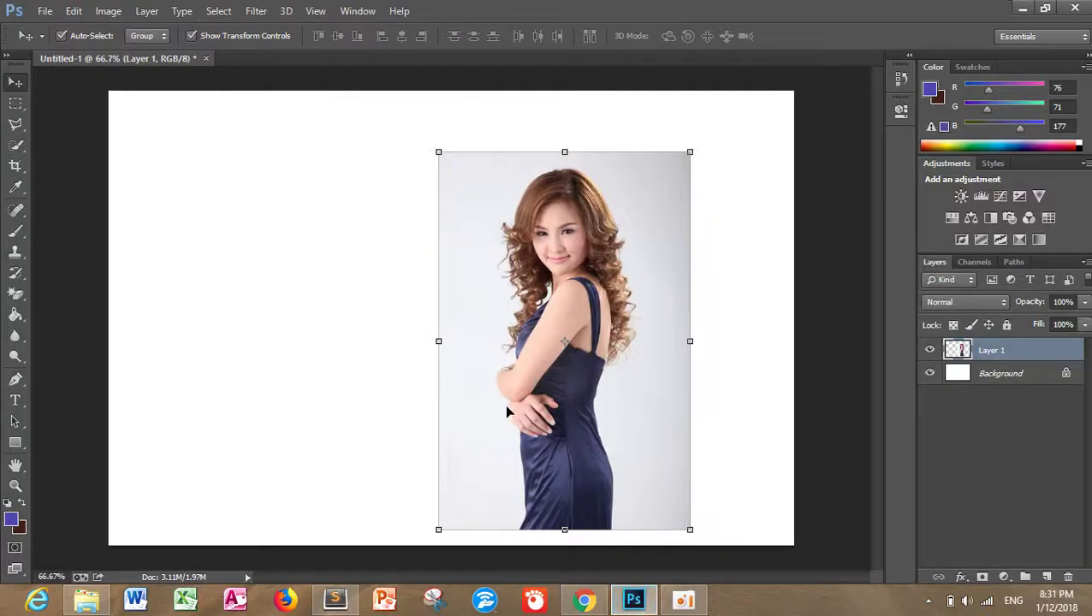
Step: Paste the dandelion sky picture as Layer 2 and stretch it to cover the canvas edges
{"action": "key", "text": "ctrl+v"}
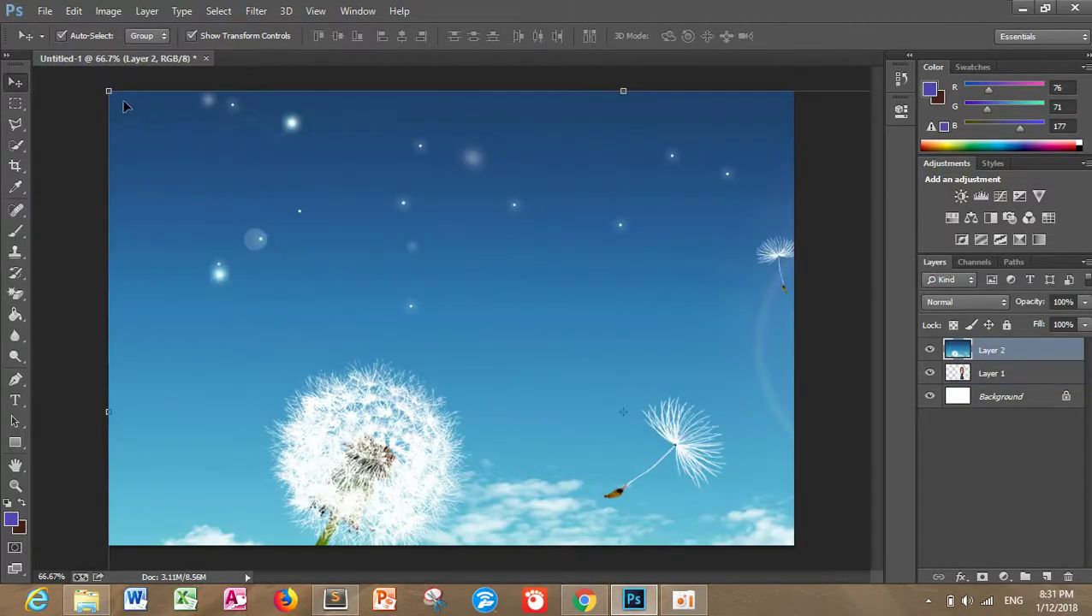
{"action": "mouse_move", "coordinate": [108, 91]}
{"action": "left_mouse_down"}
{"action": "mouse_move", "coordinate": [274, 195]}
{"action": "mouse_move", "coordinate": [168, 169]}
{"action": "left_mouse_up"}
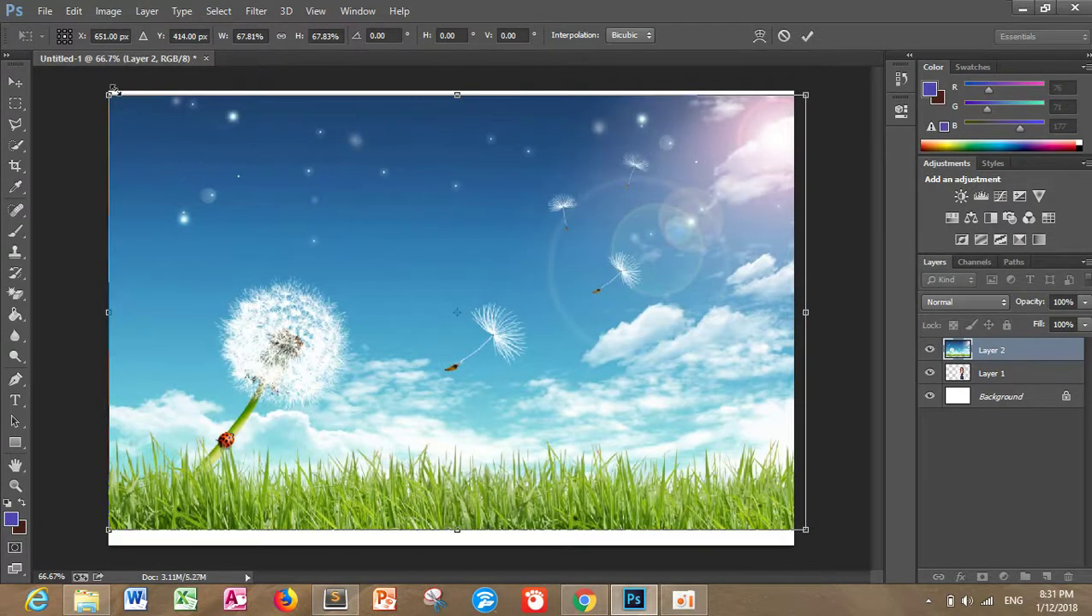
{"action": "left_click_drag", "start_coordinate": [109, 94], "coordinate": [89, 80]}
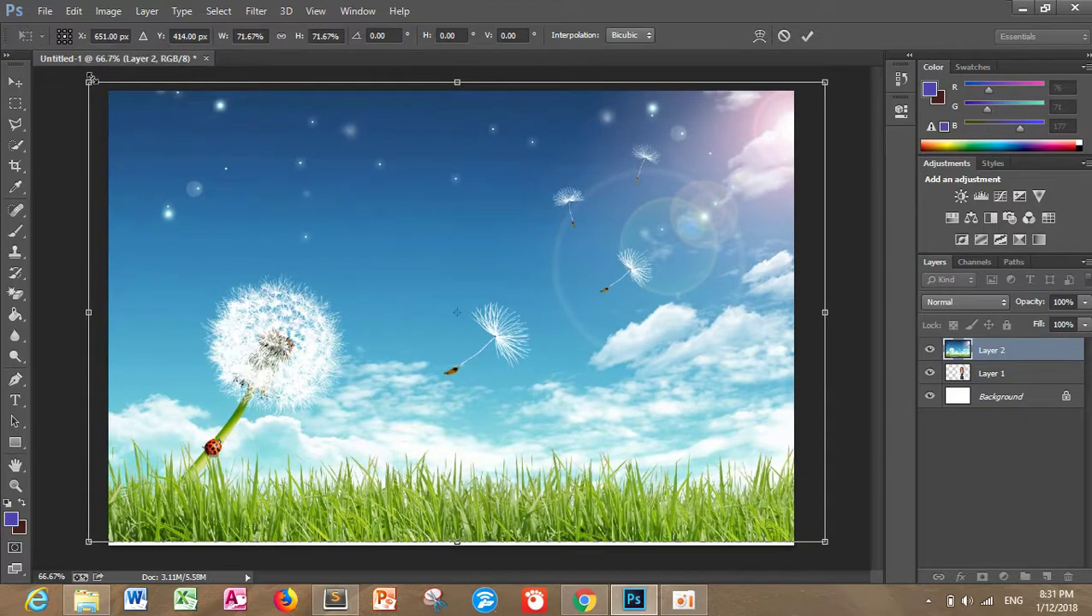
{"action": "key", "text": "Return"}
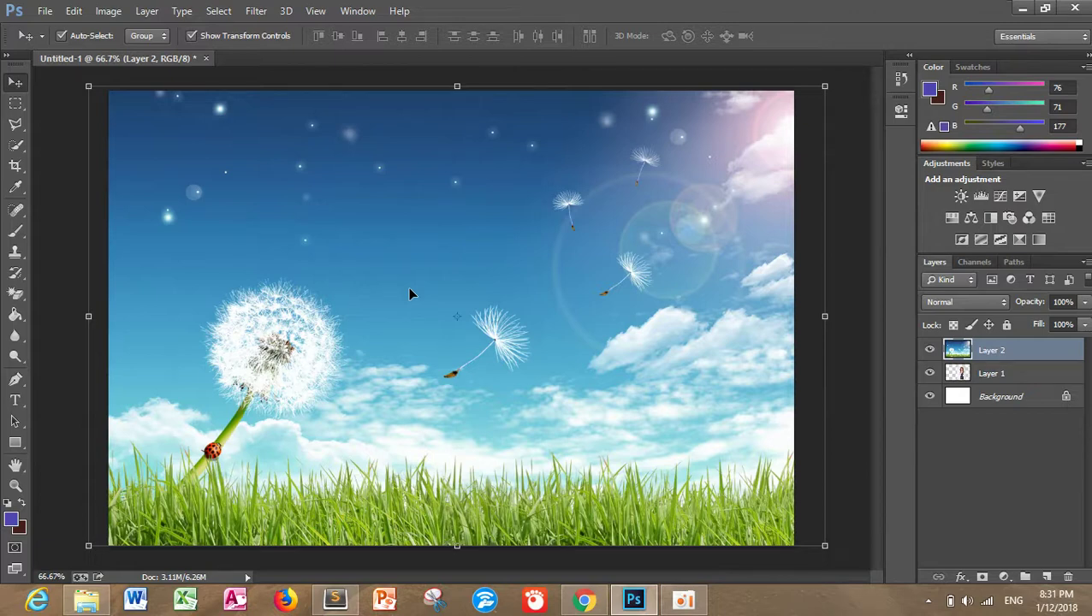
Step: Send the sky layer beneath the singer photo and shift the photo up and left
{"action": "key", "text": "ctrl+bracketleft"}
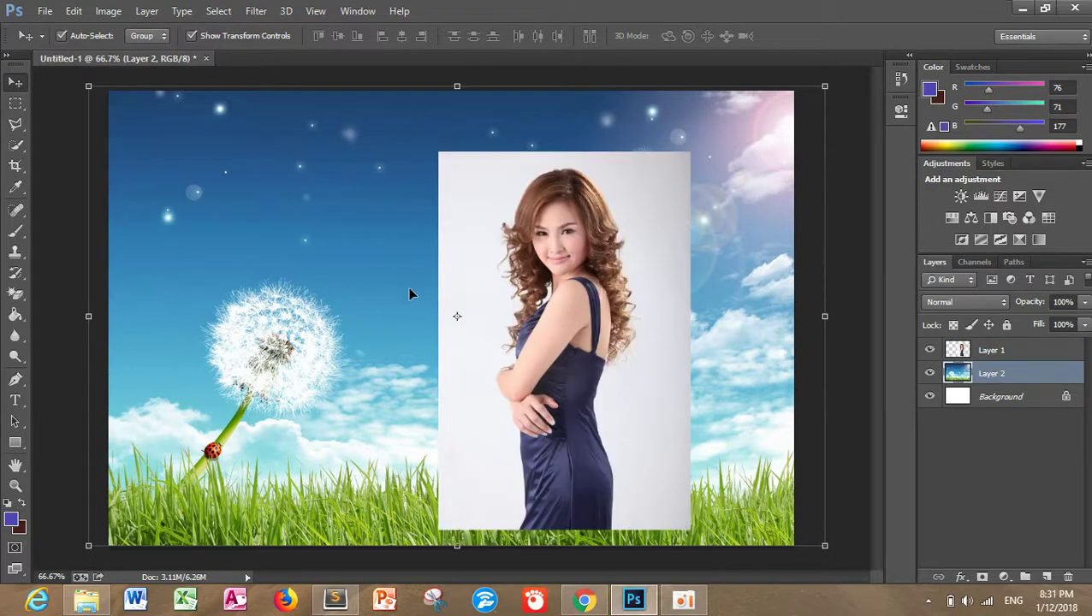
{"action": "left_click_drag", "start_coordinate": [550, 337], "coordinate": [504, 309]}
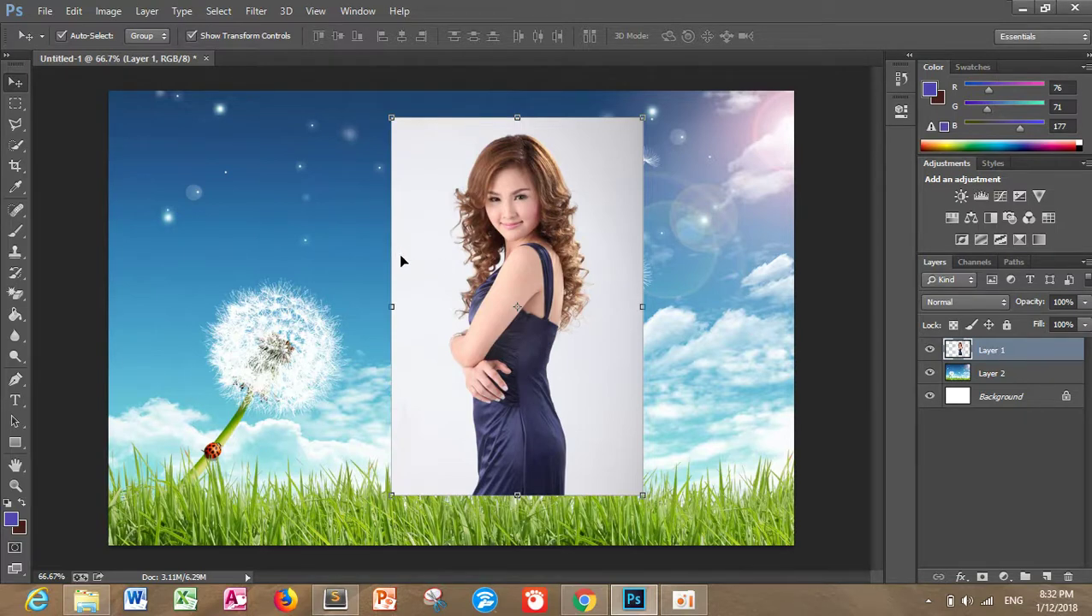
{"action": "left_click", "coordinate": [330, 252]}
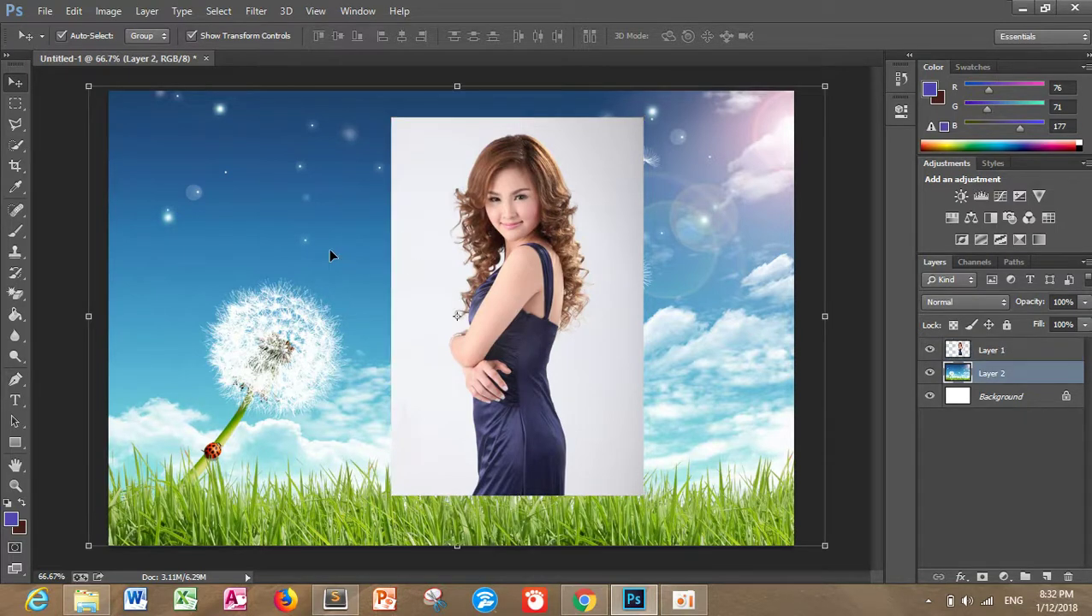
{"action": "key", "text": "ctrl+bracketright"}
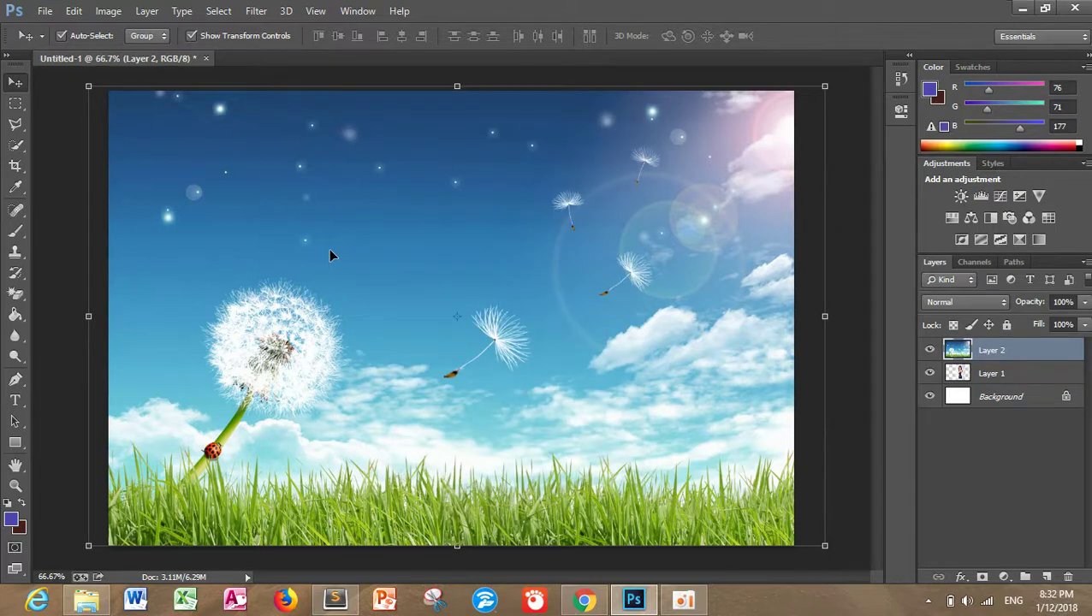
{"action": "key", "text": "ctrl+bracketleft"}
{"action": "left_click", "coordinate": [411, 311]}
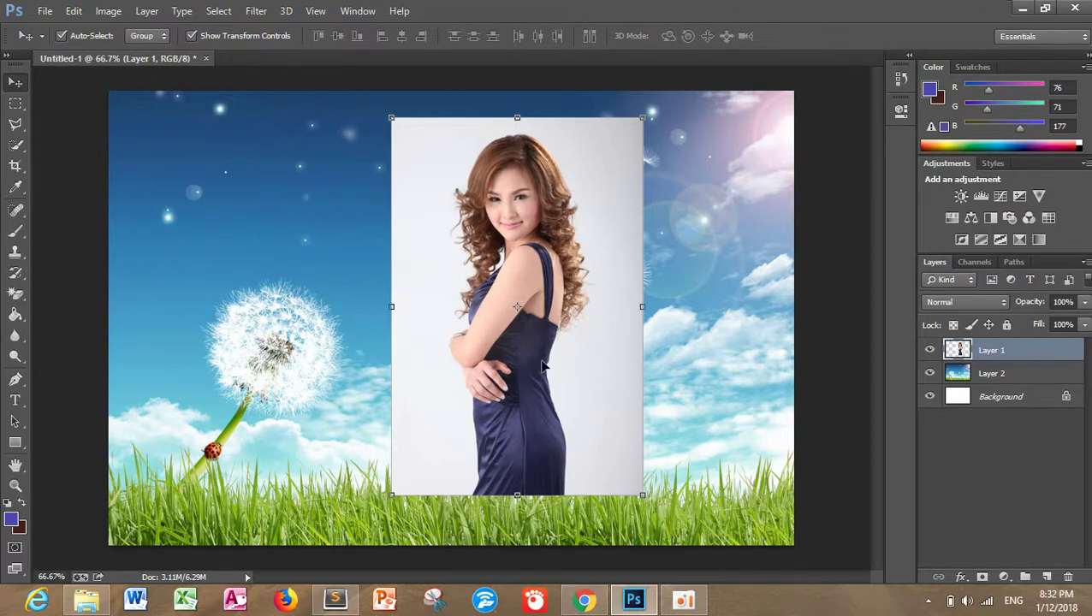
{"action": "mouse_move", "coordinate": [515, 401]}
{"action": "left_mouse_down"}
{"action": "mouse_move", "coordinate": [546, 411]}
{"action": "mouse_move", "coordinate": [491, 384]}
{"action": "left_mouse_up"}
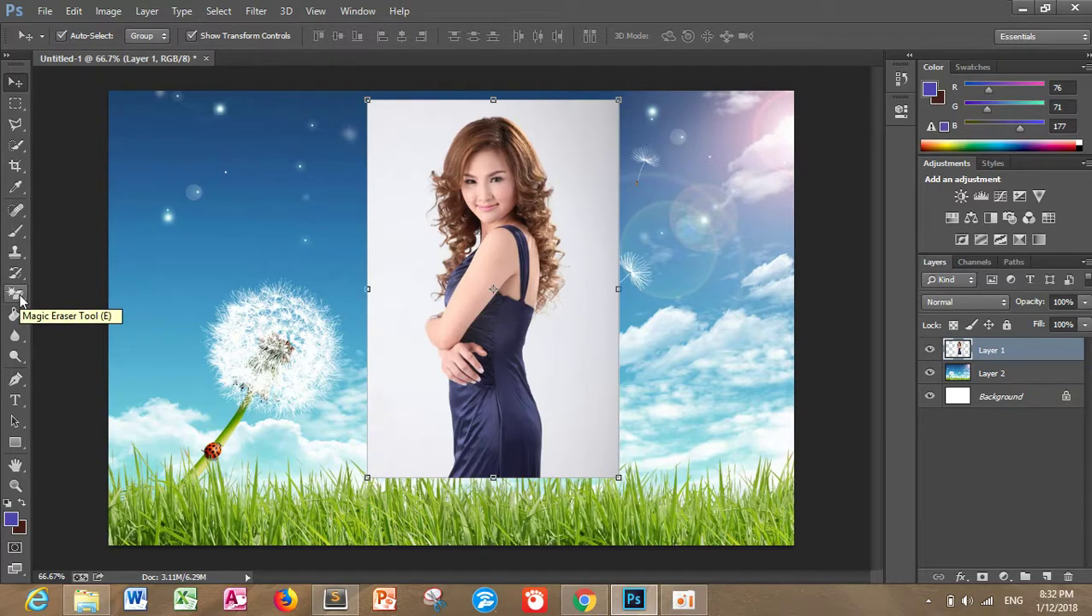
Step: Test the Eraser and Background Eraser on the singer's backdrop, undoing both
{"action": "left_click", "coordinate": [18, 295]}
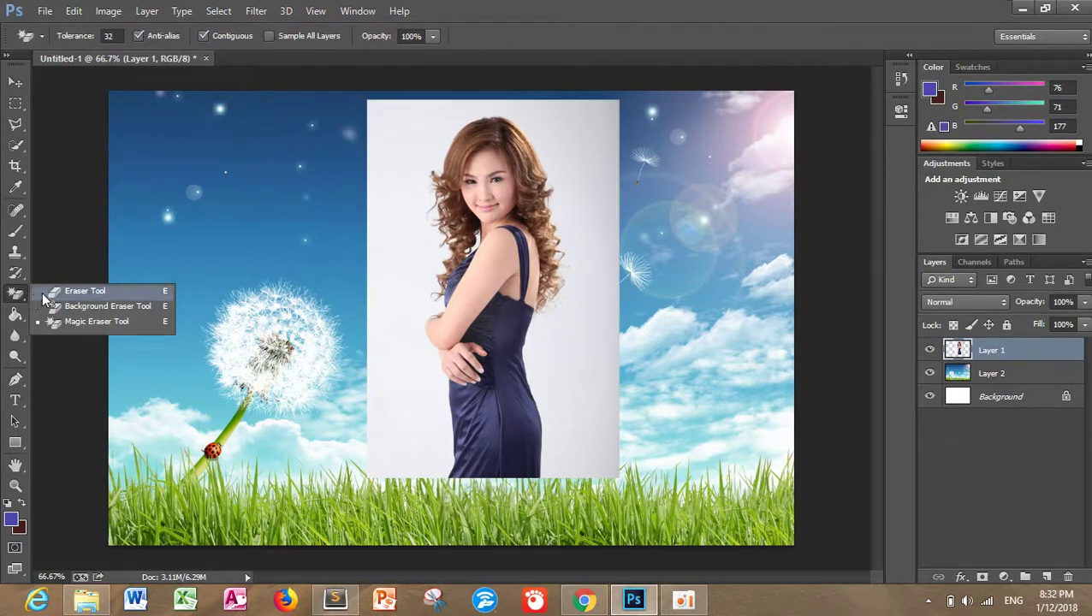
{"action": "left_click", "coordinate": [81, 292]}
{"action": "mouse_move", "coordinate": [382, 137]}
{"action": "left_mouse_down"}
{"action": "mouse_move", "coordinate": [394, 152]}
{"action": "mouse_move", "coordinate": [408, 134]}
{"action": "mouse_move", "coordinate": [419, 142]}
{"action": "mouse_move", "coordinate": [447, 128]}
{"action": "mouse_move", "coordinate": [448, 101]}
{"action": "mouse_move", "coordinate": [360, 115]}
{"action": "left_mouse_up"}
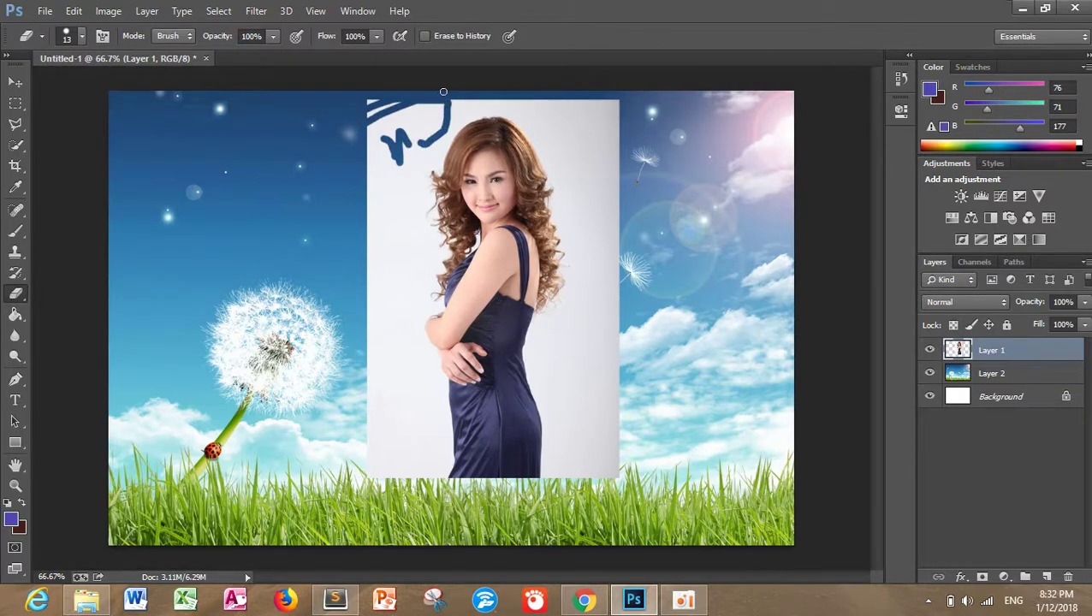
{"action": "key", "text": "ctrl+alt+z"}
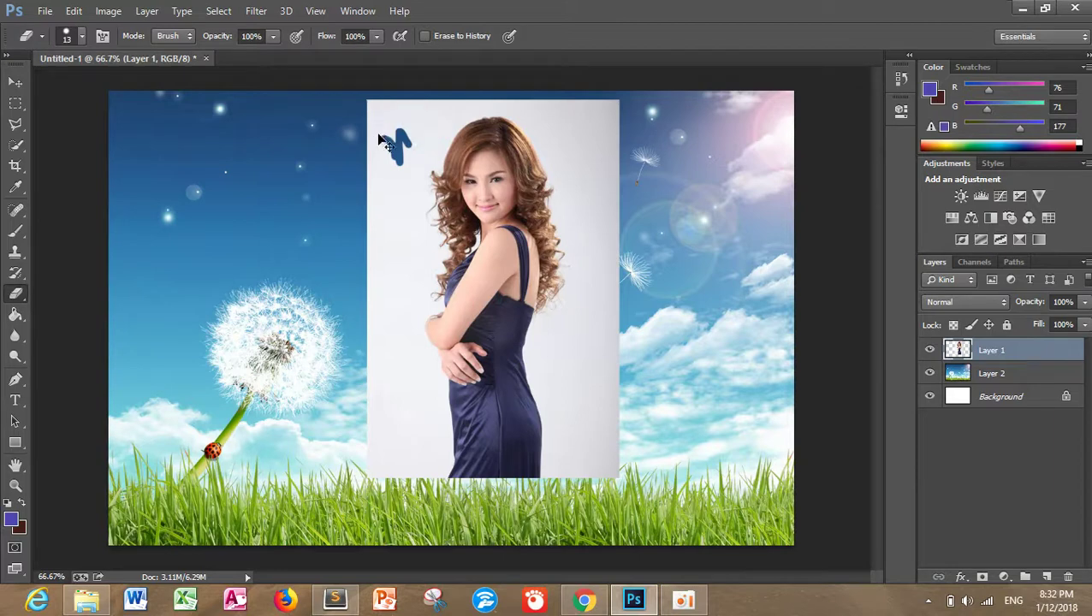
{"action": "key", "text": "ctrl+alt+z"}
{"action": "right_click", "coordinate": [16, 294]}
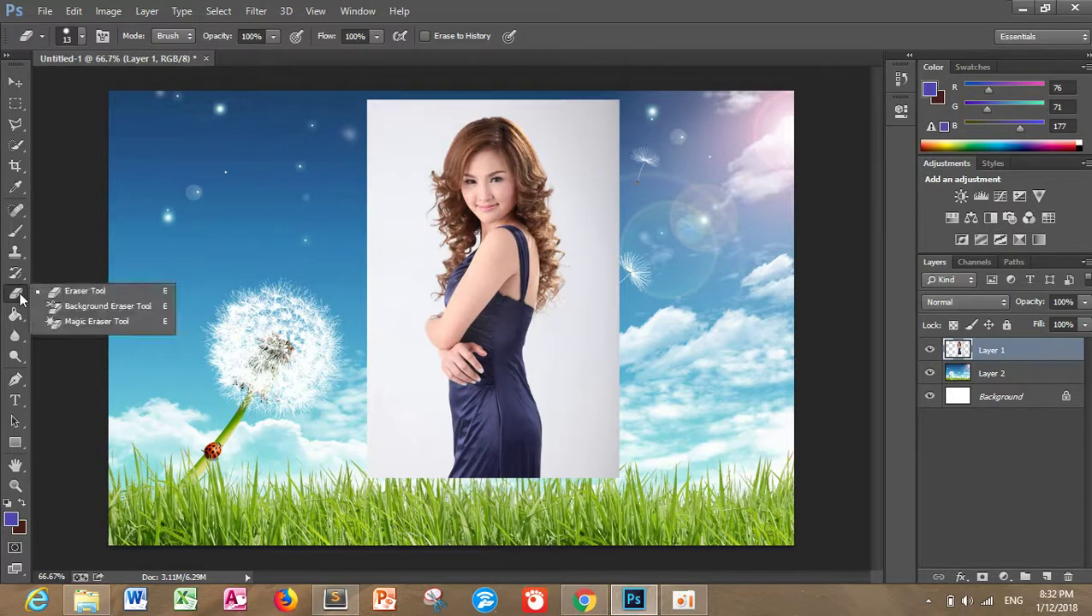
{"action": "left_click", "coordinate": [68, 306]}
{"action": "mouse_move", "coordinate": [396, 146]}
{"action": "left_mouse_down"}
{"action": "mouse_move", "coordinate": [396, 133]}
{"action": "mouse_move", "coordinate": [381, 168]}
{"action": "left_mouse_up"}
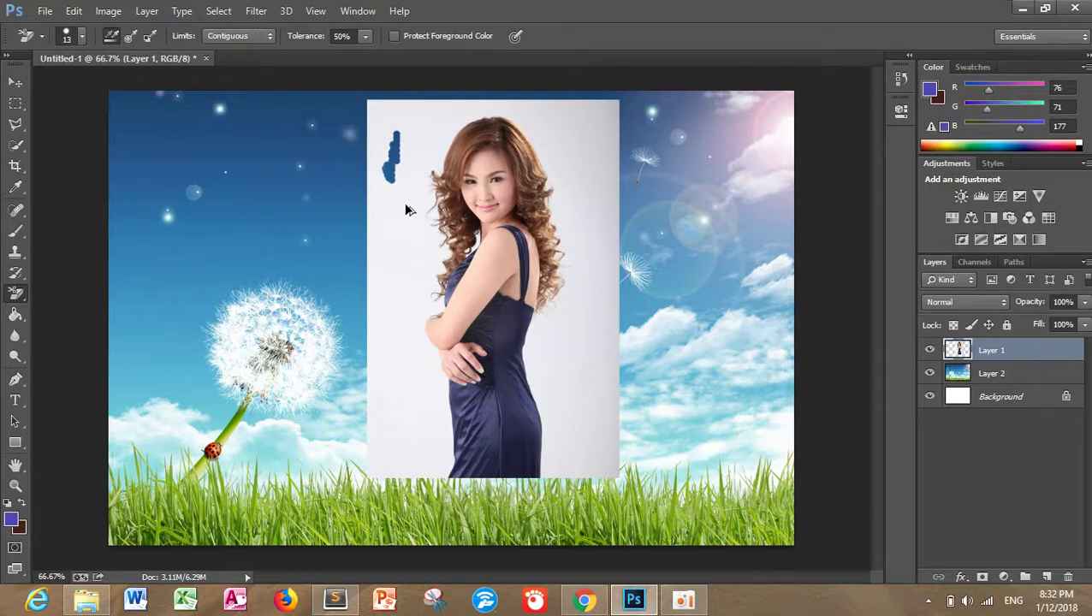
{"action": "key", "text": "ctrl+z"}
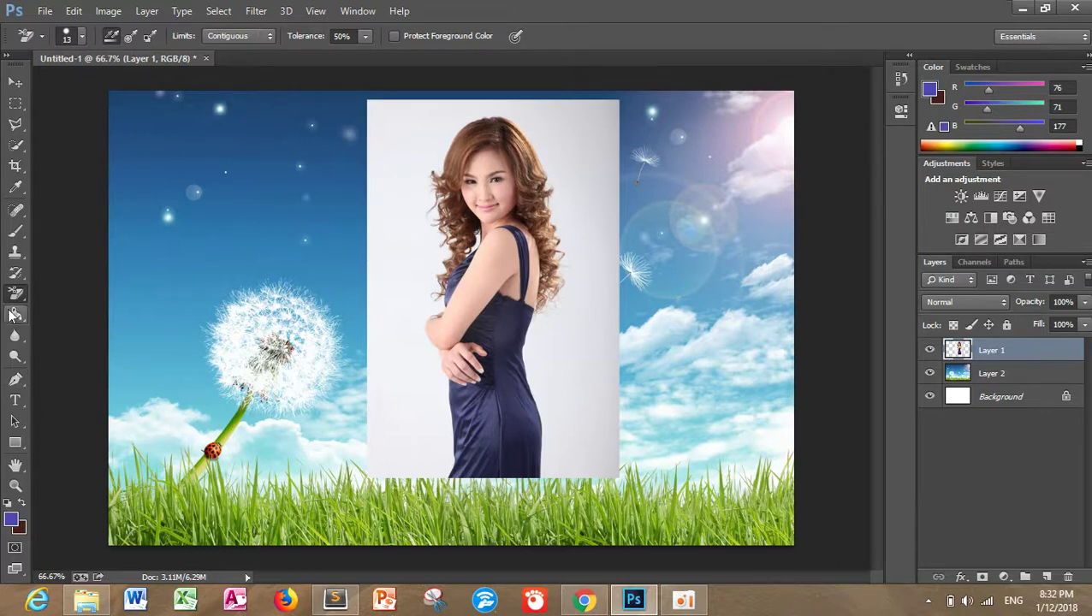
Step: Use the Magic Eraser to remove the backdrop left and right of the singer
{"action": "right_click", "coordinate": [16, 295]}
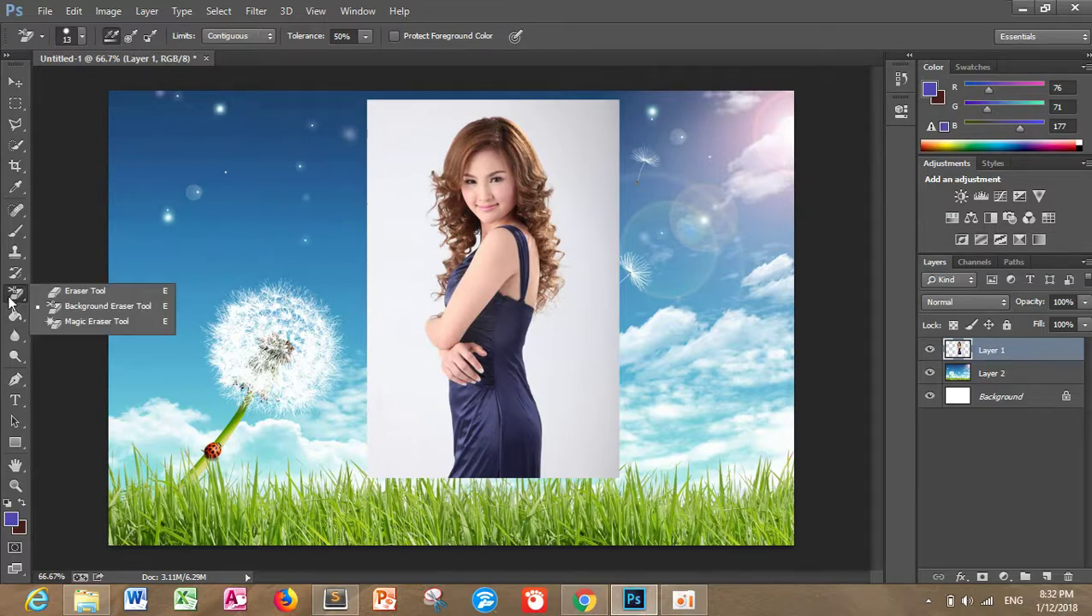
{"action": "left_click", "coordinate": [71, 322]}
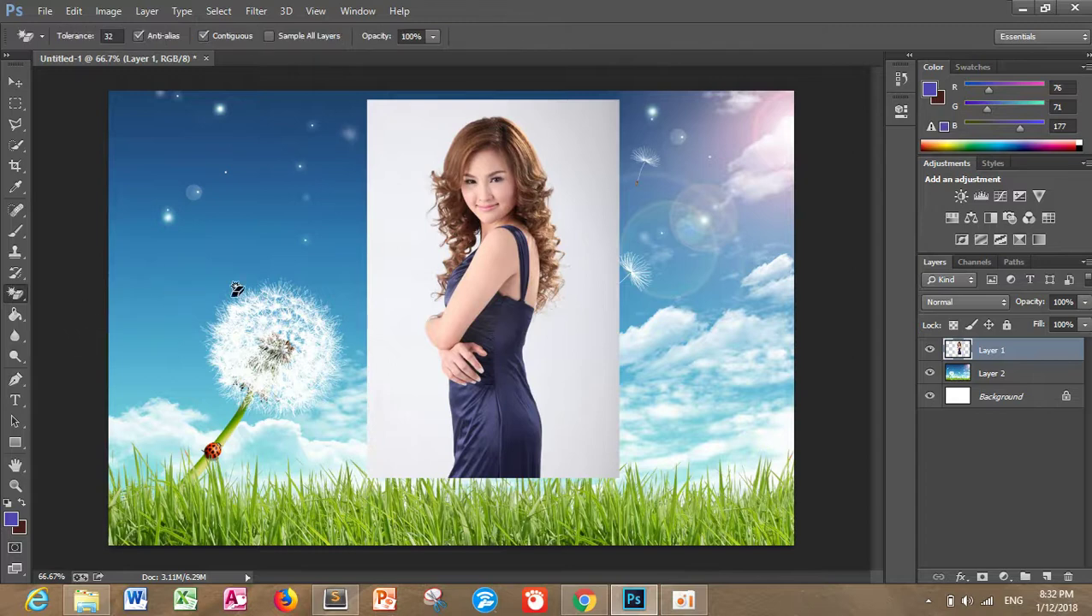
{"action": "left_click", "coordinate": [403, 207]}
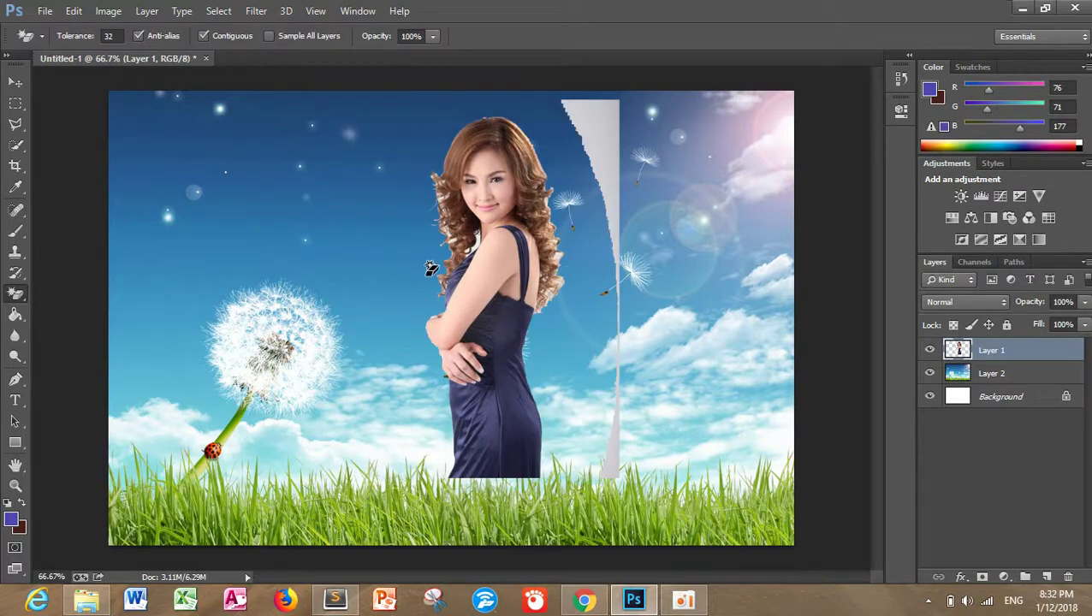
{"action": "left_click", "coordinate": [597, 140]}
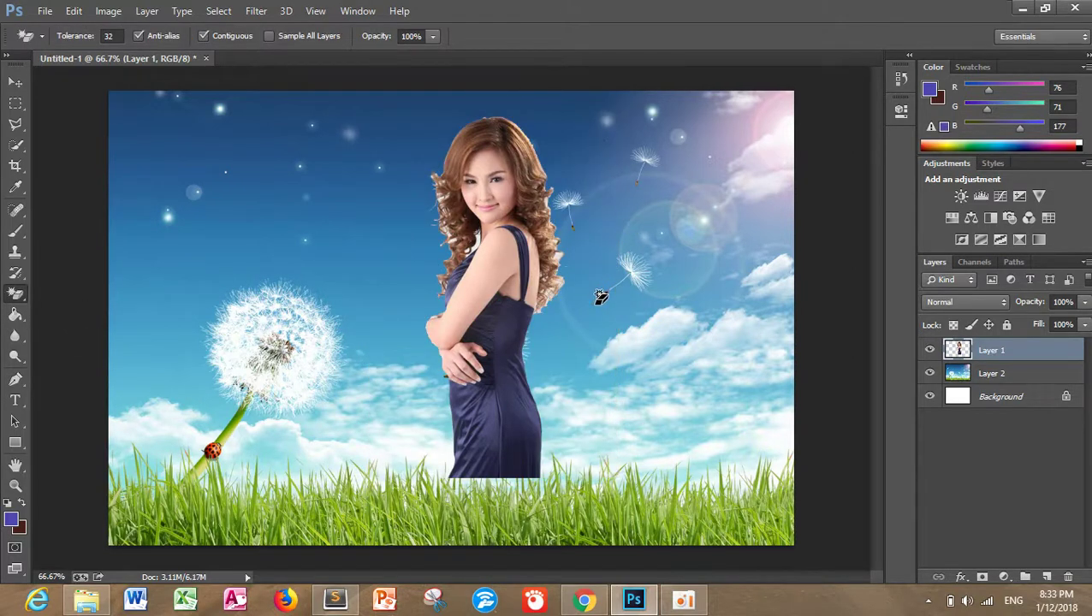
{"action": "key", "text": "v"}
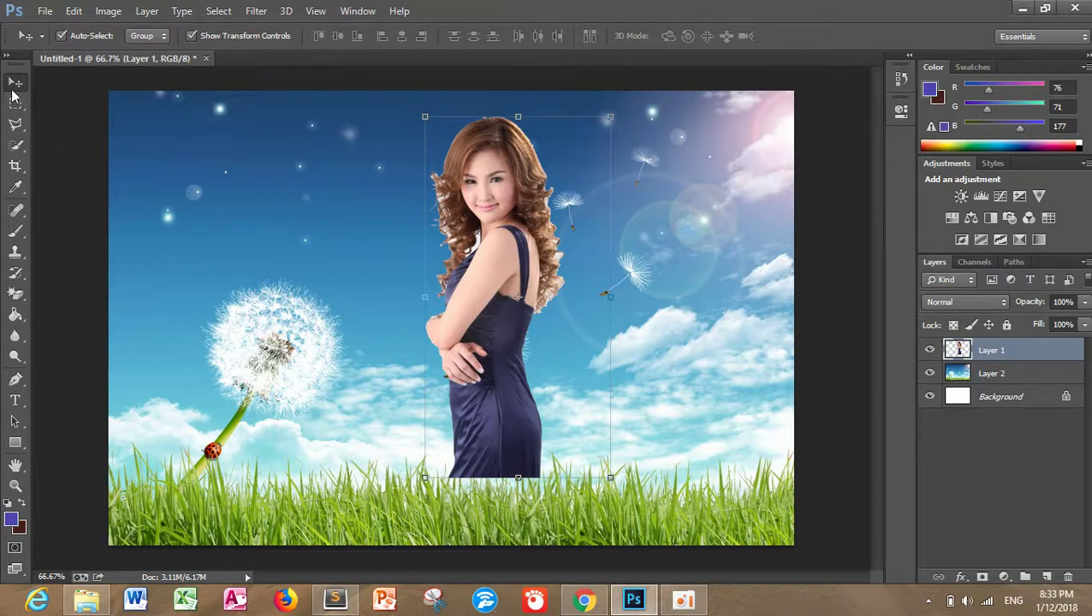
Step: Scale the singer to about 111% and set her against the right edge, feet at the canvas bottom
{"action": "left_click_drag", "start_coordinate": [503, 243], "coordinate": [679, 310]}
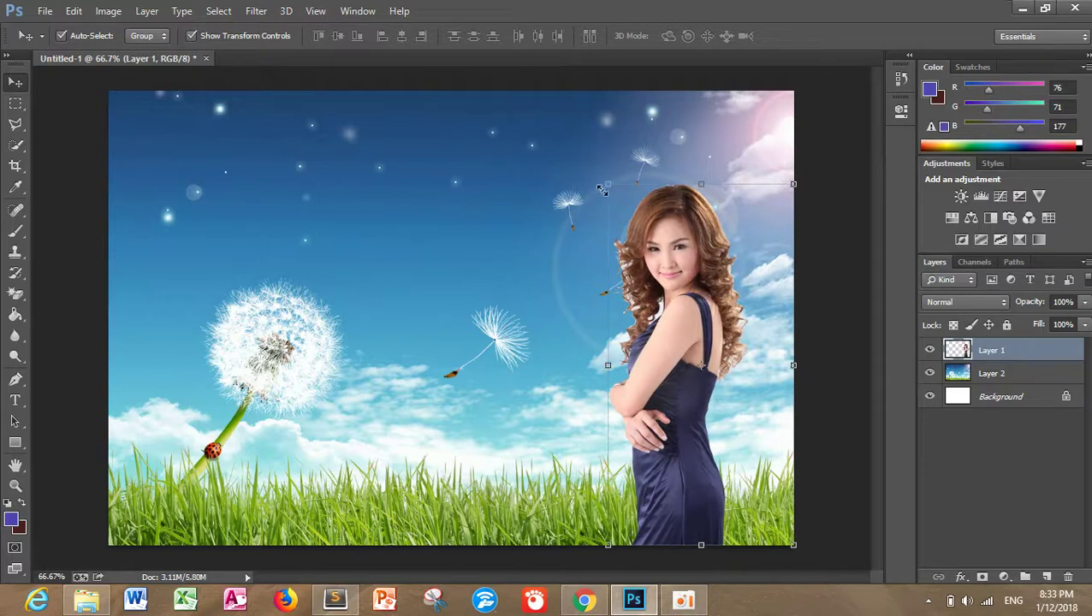
{"action": "left_click_drag", "start_coordinate": [602, 190], "coordinate": [580, 143]}
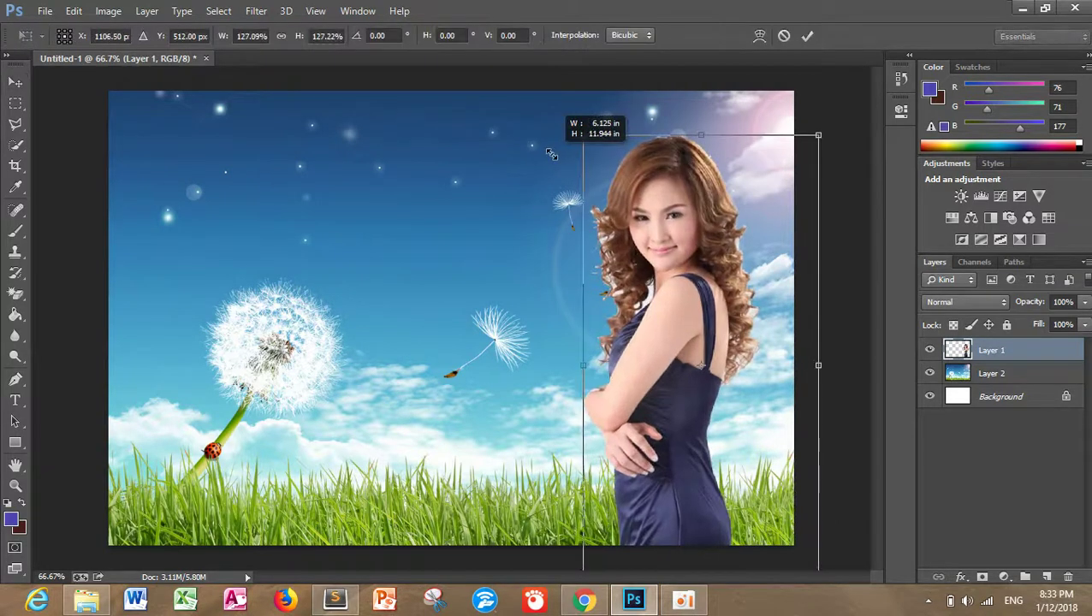
{"action": "left_click_drag", "start_coordinate": [666, 306], "coordinate": [676, 285]}
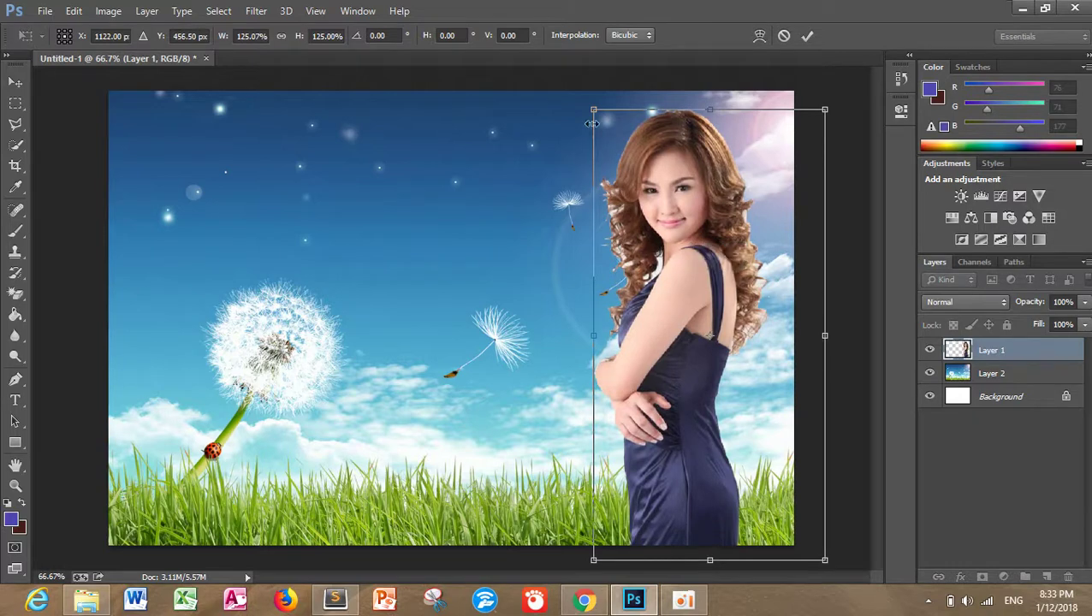
{"action": "left_click_drag", "start_coordinate": [594, 110], "coordinate": [612, 135]}
{"action": "key", "text": "Return"}
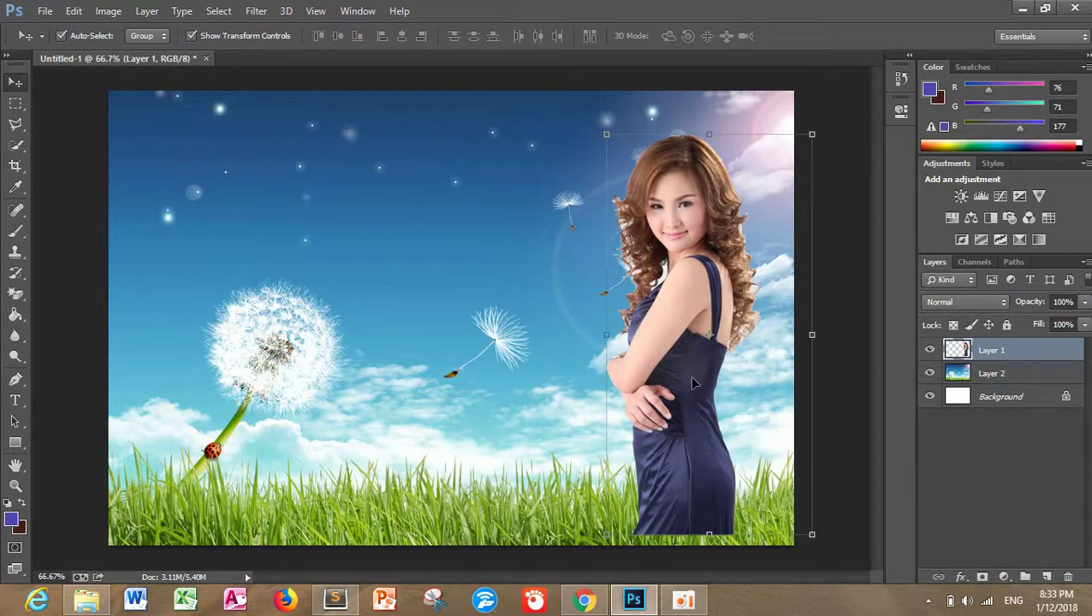
{"action": "left_click_drag", "start_coordinate": [688, 375], "coordinate": [715, 381]}
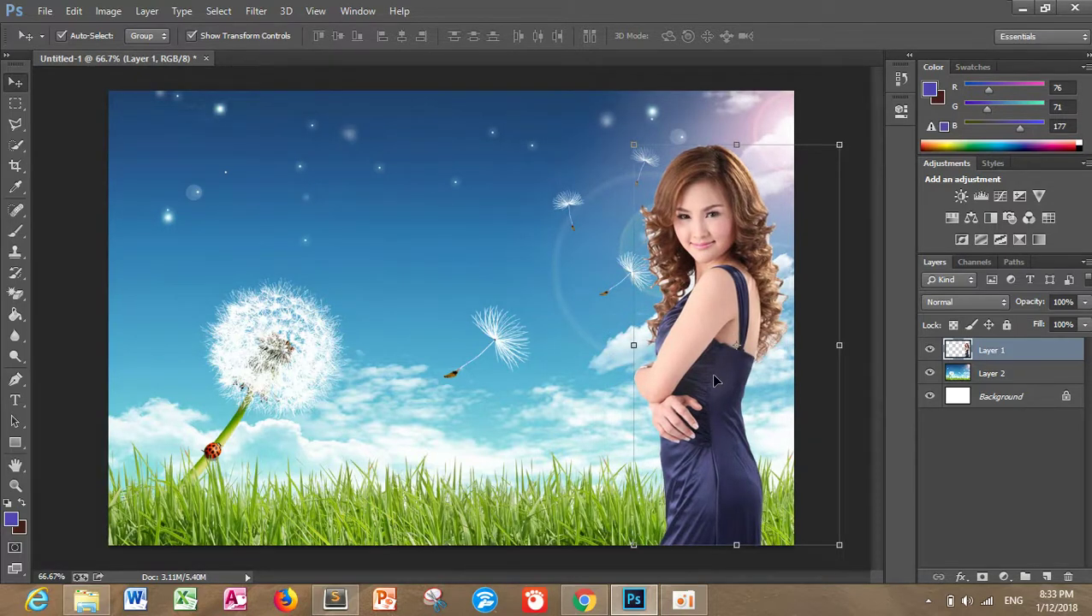
{"action": "left_click_drag", "start_coordinate": [717, 380], "coordinate": [720, 378]}
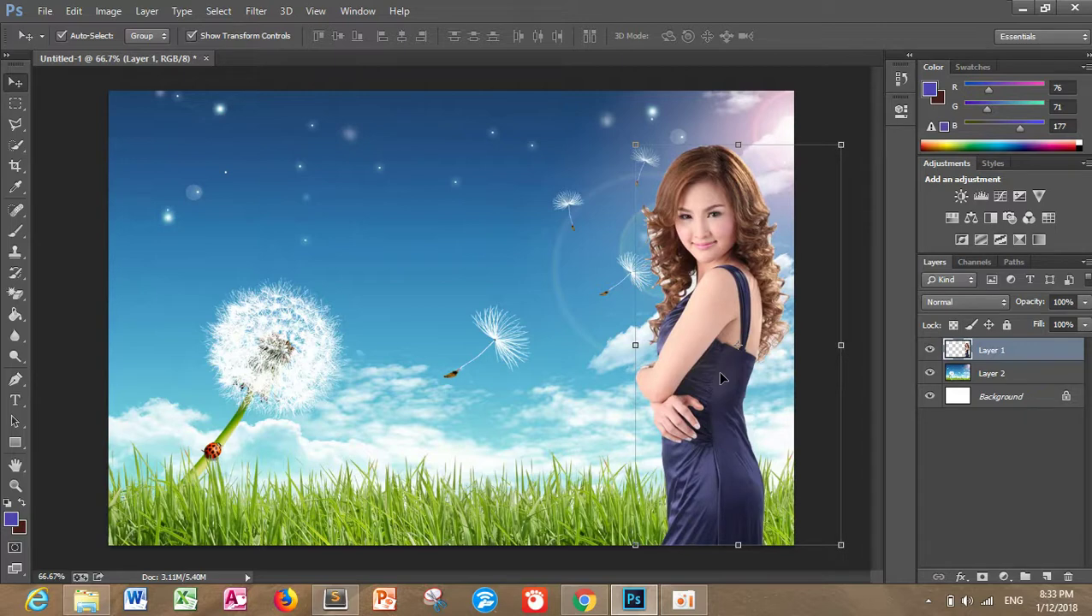
Step: Place an 88%-scaled singer copy left of the original, then drag out another copy further left
{"action": "left_click_drag", "start_coordinate": [721, 377], "coordinate": [609, 375]}
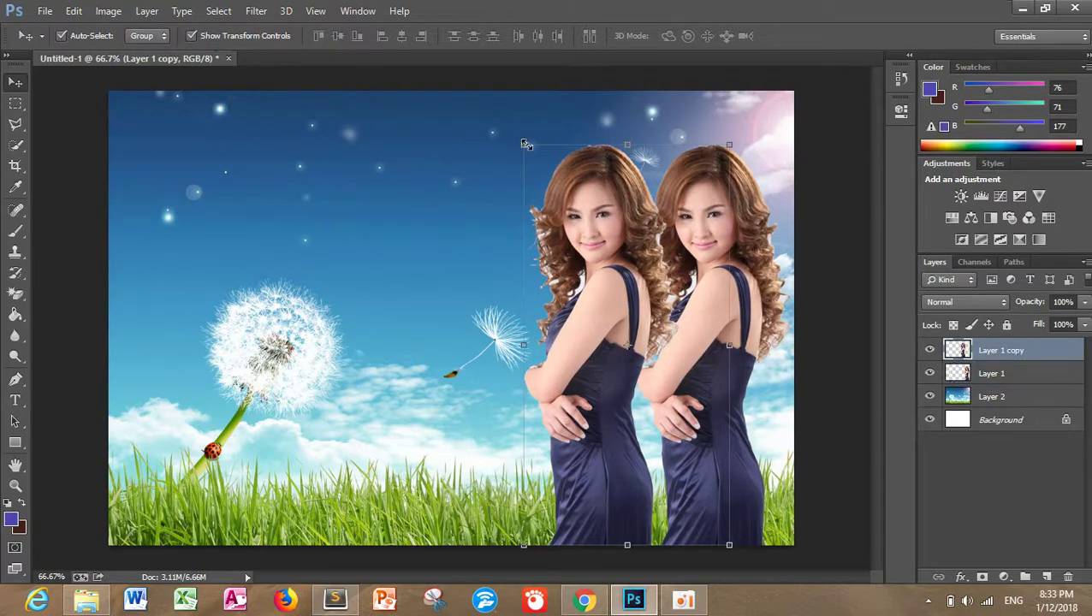
{"action": "left_click_drag", "start_coordinate": [525, 144], "coordinate": [567, 198]}
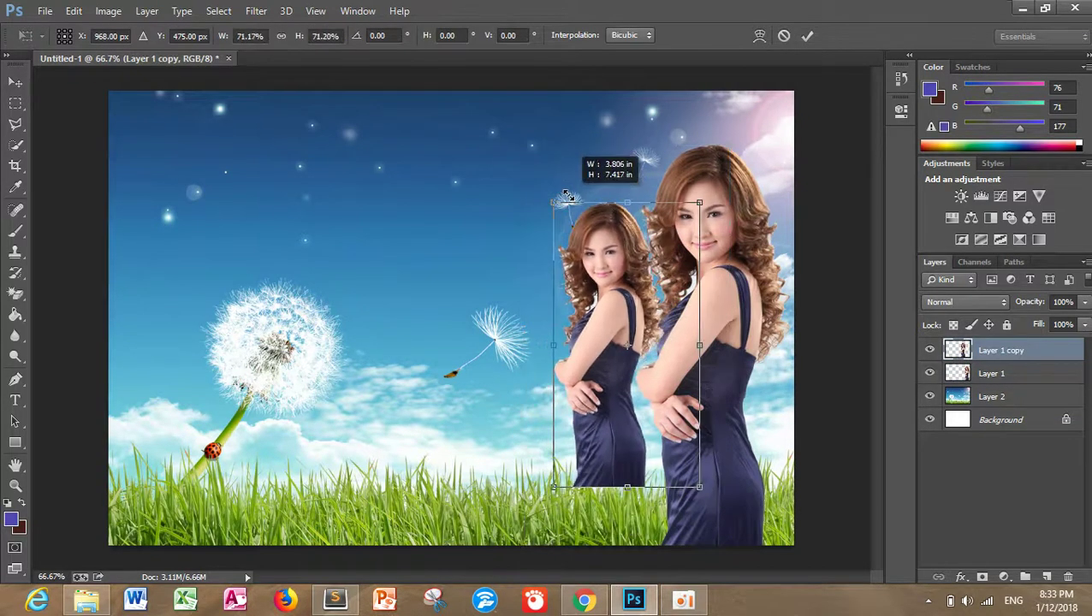
{"action": "left_click_drag", "start_coordinate": [553, 203], "coordinate": [526, 170]}
{"action": "mouse_move", "coordinate": [596, 314]}
{"action": "left_mouse_down"}
{"action": "mouse_move", "coordinate": [603, 340]}
{"action": "mouse_move", "coordinate": [588, 335]}
{"action": "left_mouse_up"}
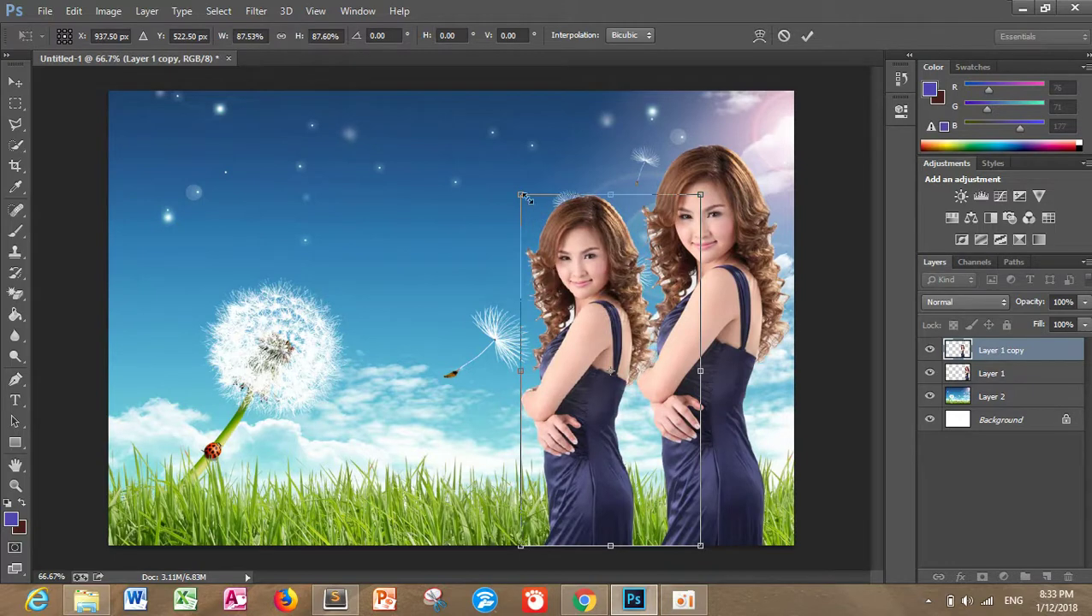
{"action": "key", "text": "Return"}
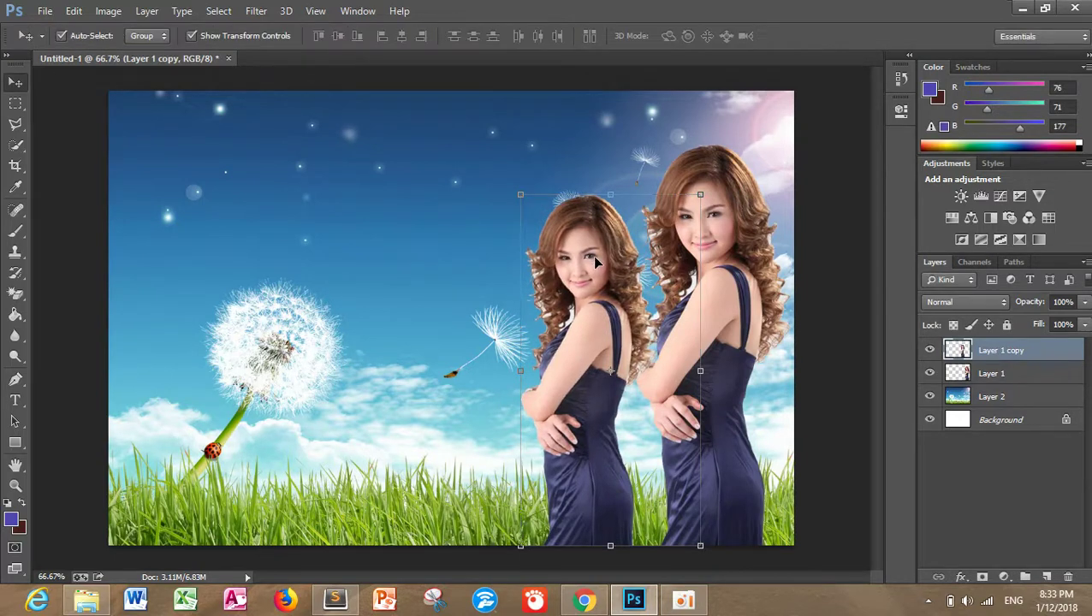
{"action": "left_click_drag", "start_coordinate": [592, 255], "coordinate": [466, 268]}
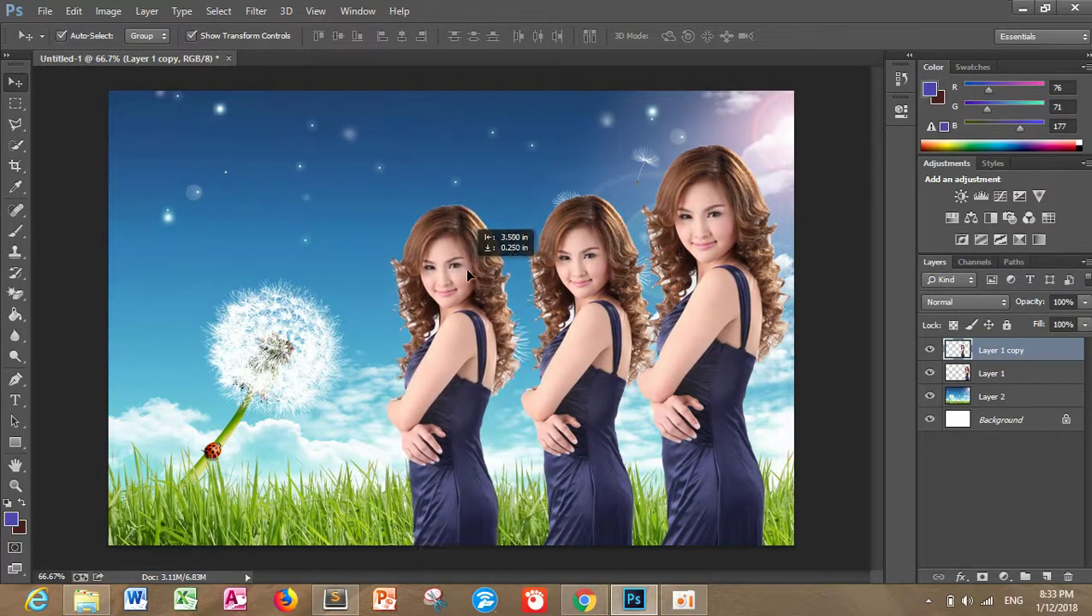
Step: Scale the third singer copy to about 76% and set her feet on the grass
{"action": "left_click_drag", "start_coordinate": [465, 268], "coordinate": [466, 268]}
{"action": "key", "text": "ctrl+t"}
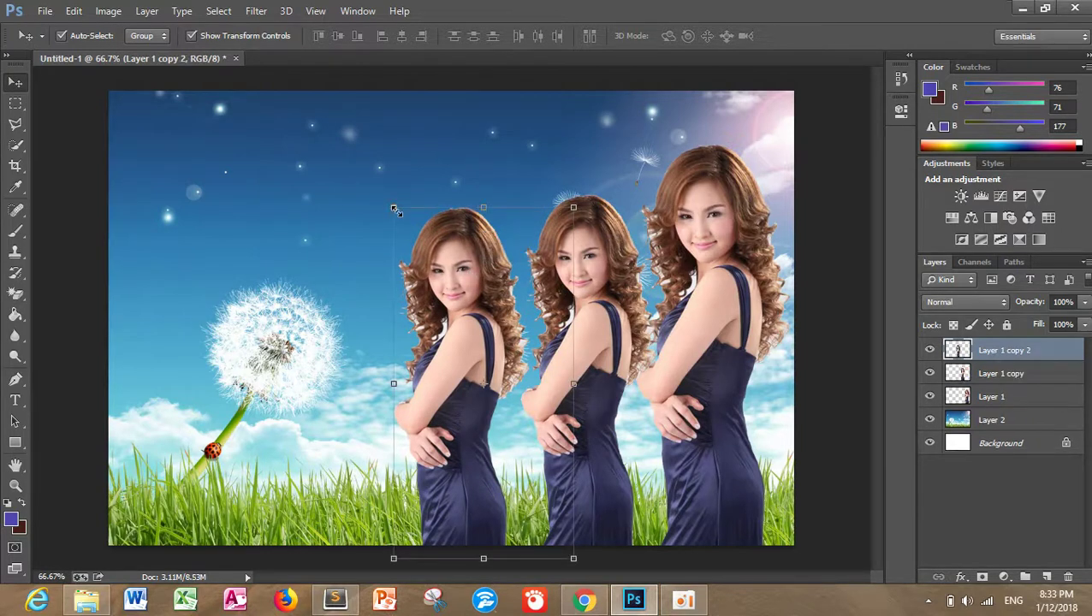
{"action": "left_click_drag", "start_coordinate": [393, 209], "coordinate": [415, 251]}
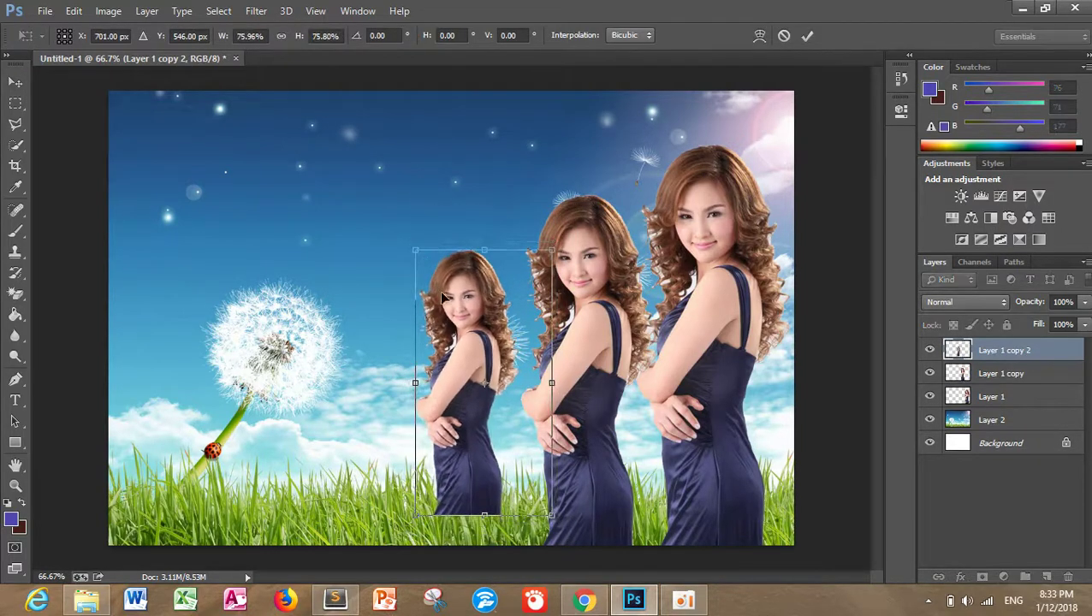
{"action": "left_click_drag", "start_coordinate": [469, 350], "coordinate": [472, 377]}
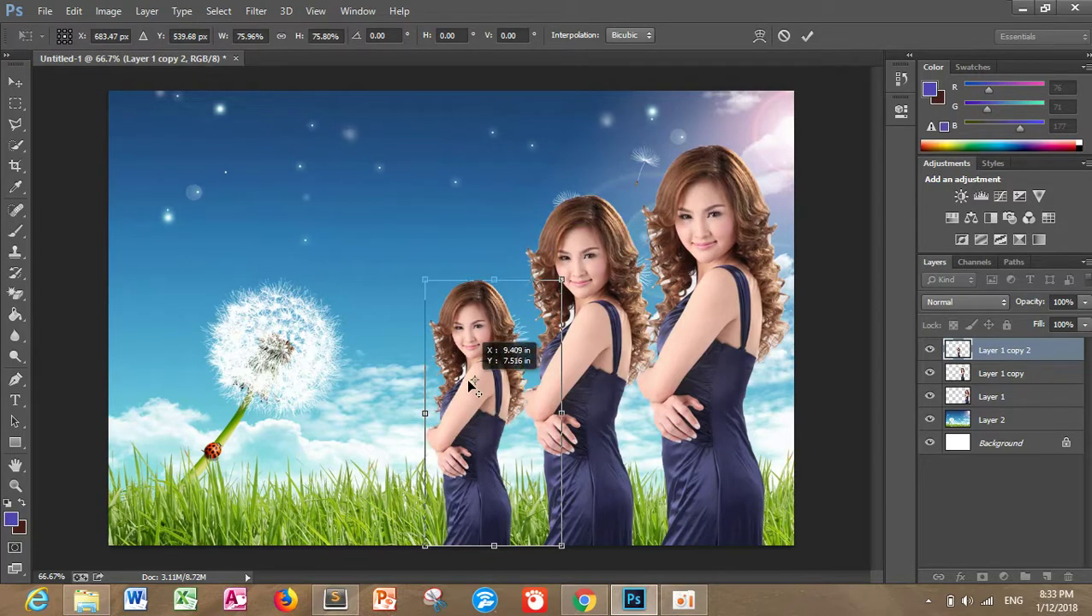
{"action": "key", "text": "Return"}
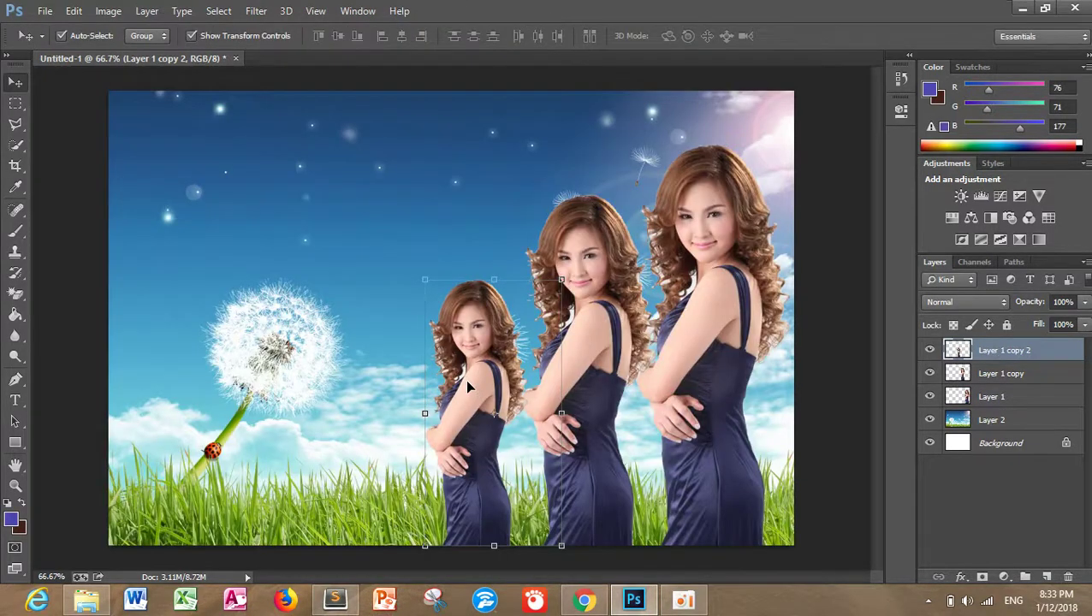
Step: Add a fourth, smallest singer copy beside the dandelion, standing in the grass
{"action": "left_click_drag", "start_coordinate": [467, 387], "coordinate": [340, 379]}
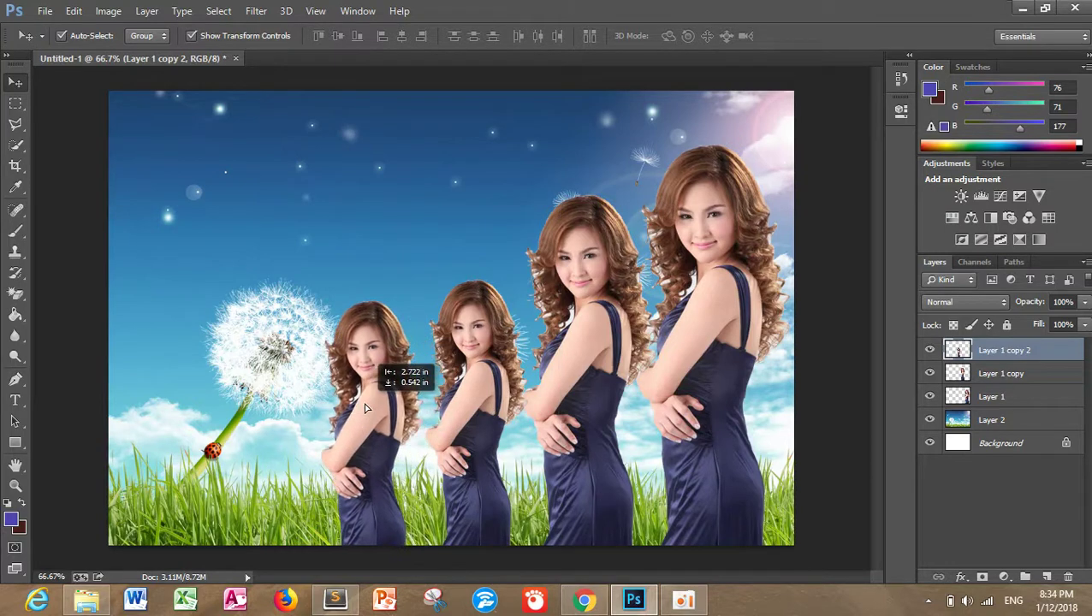
{"action": "left_click_drag", "start_coordinate": [320, 328], "coordinate": [334, 323]}
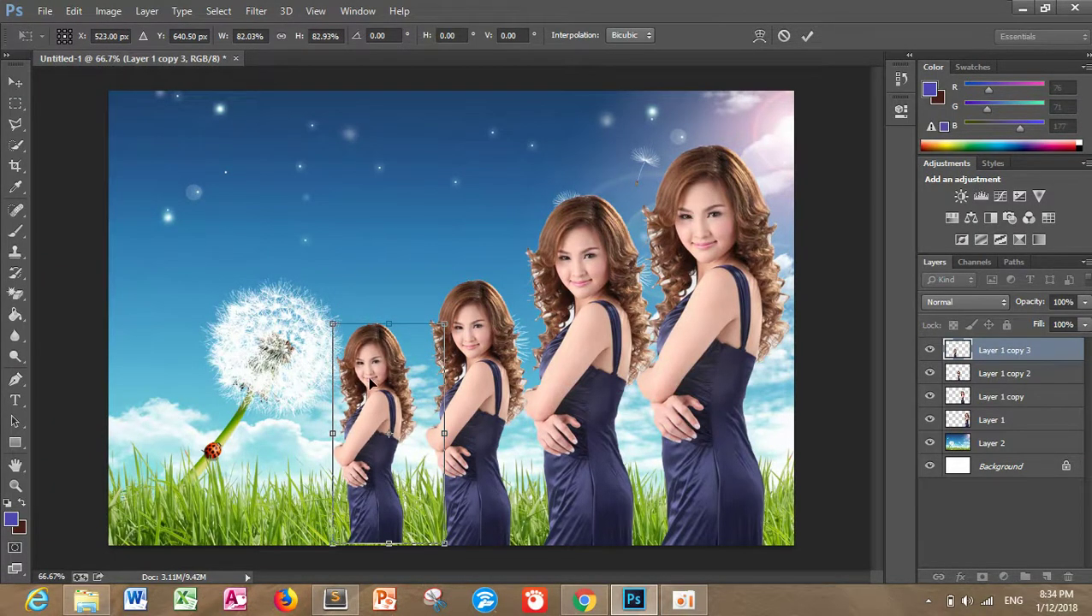
{"action": "left_click_drag", "start_coordinate": [371, 387], "coordinate": [382, 390]}
{"action": "key", "text": "Return"}
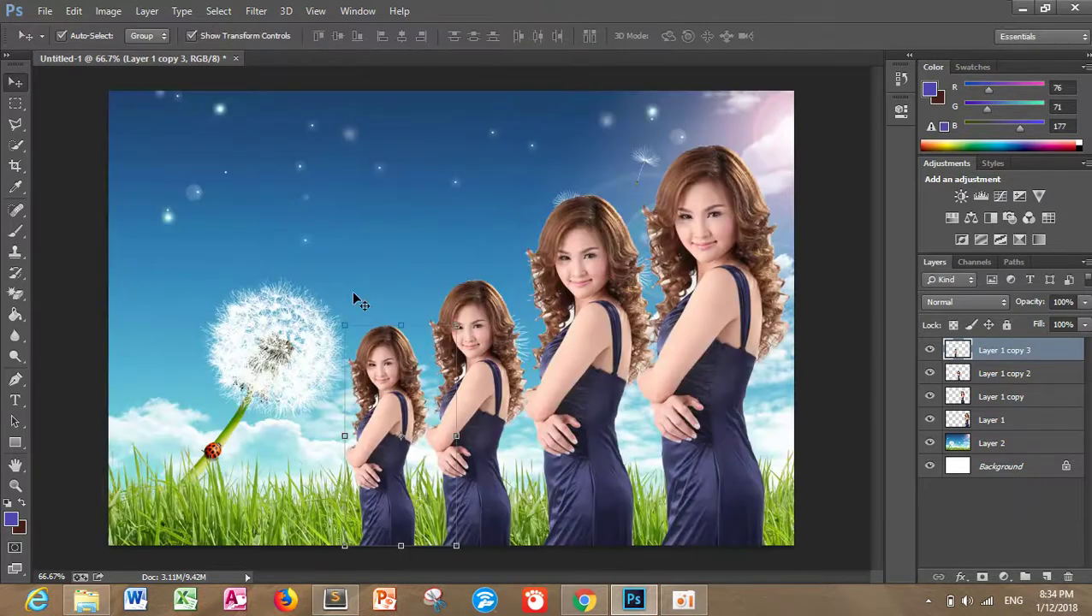
Step: Select all four singer layers, shift them slightly right together, then reselect the background layer
{"action": "left_click", "coordinate": [347, 227]}
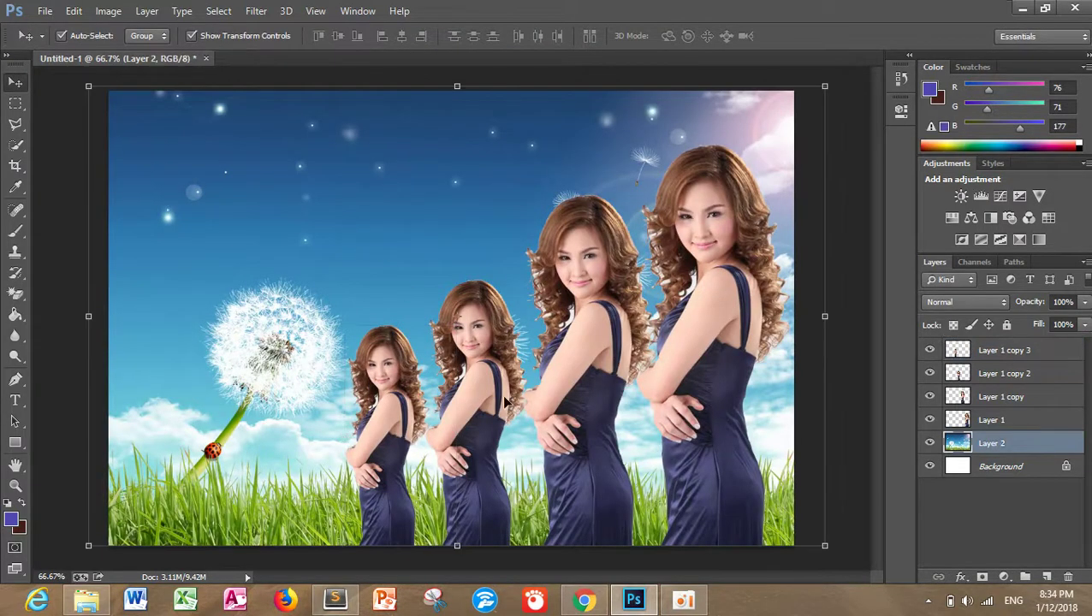
{"action": "left_click", "coordinate": [658, 366]}
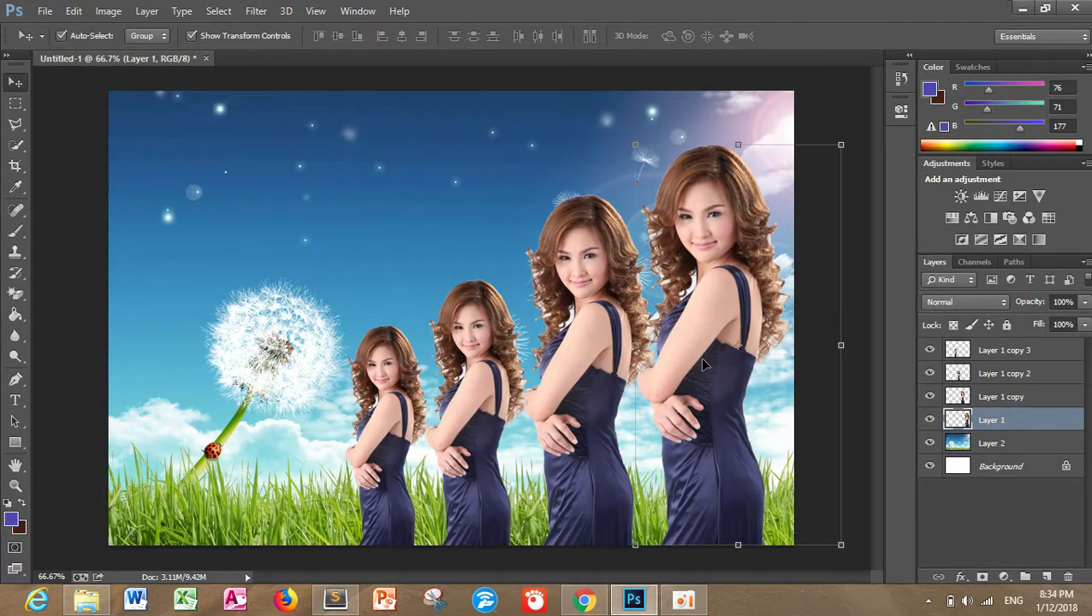
{"action": "left_click", "coordinate": [586, 325], "text": "shift"}
{"action": "left_click", "coordinate": [477, 398], "text": "shift"}
{"action": "left_click", "coordinate": [391, 424], "text": "shift"}
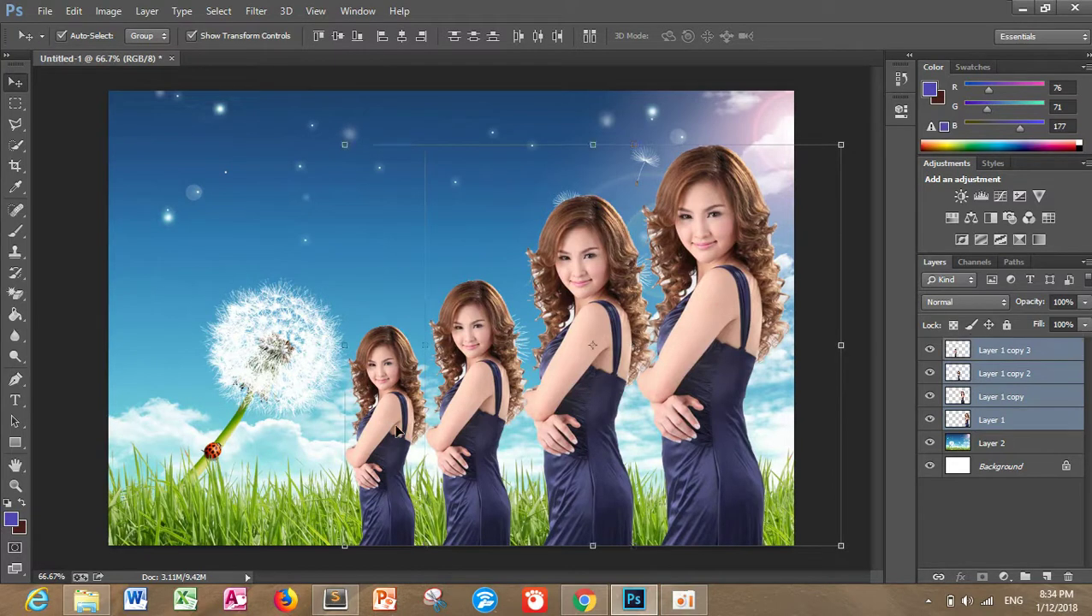
{"action": "left_click_drag", "start_coordinate": [456, 436], "coordinate": [468, 437]}
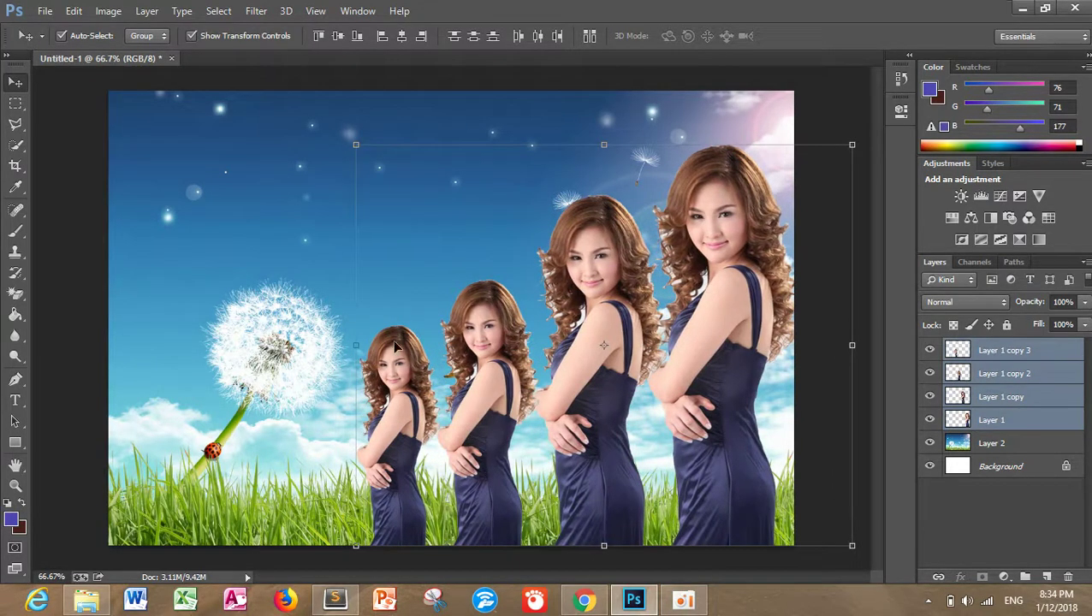
{"action": "left_click", "coordinate": [266, 247]}
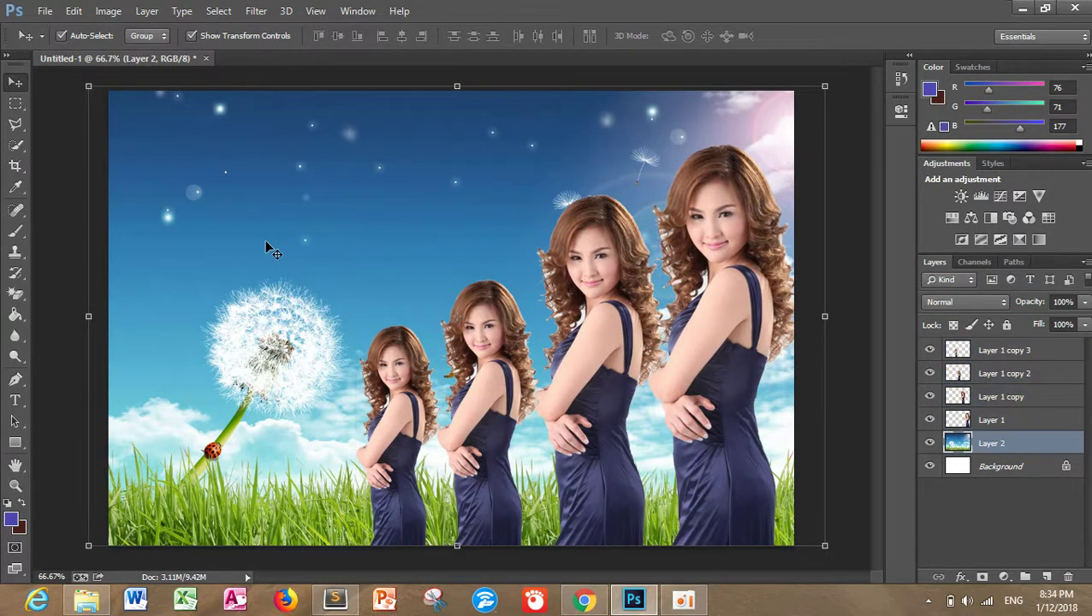